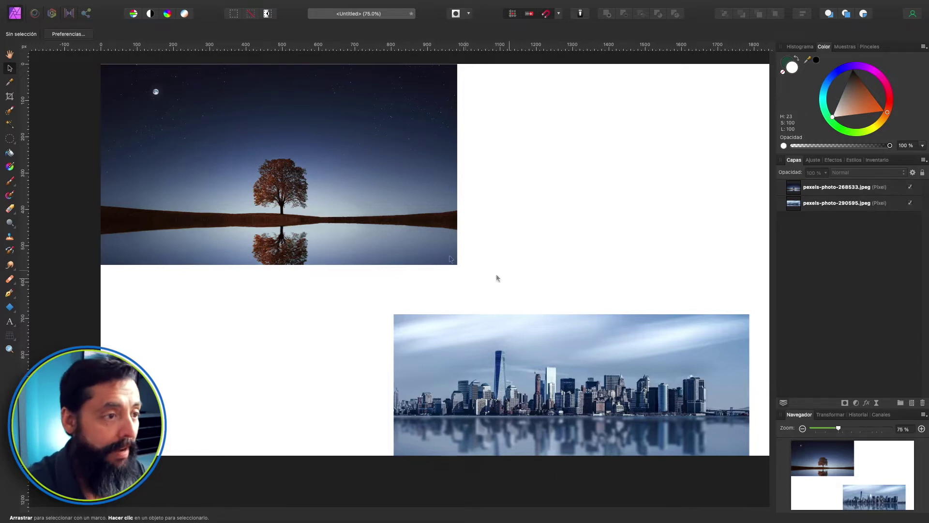
{"action": "left_click", "coordinate": [872, 162]}
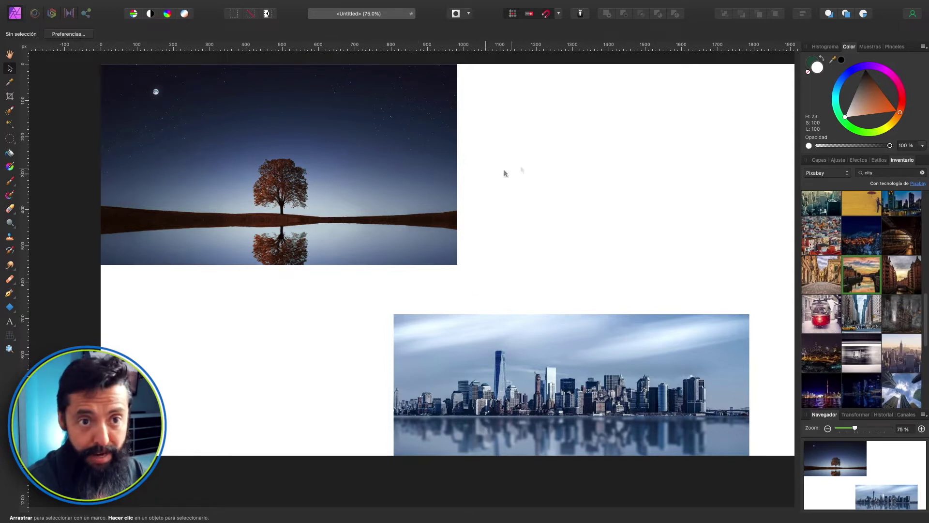
{"action": "left_click", "coordinate": [820, 166]}
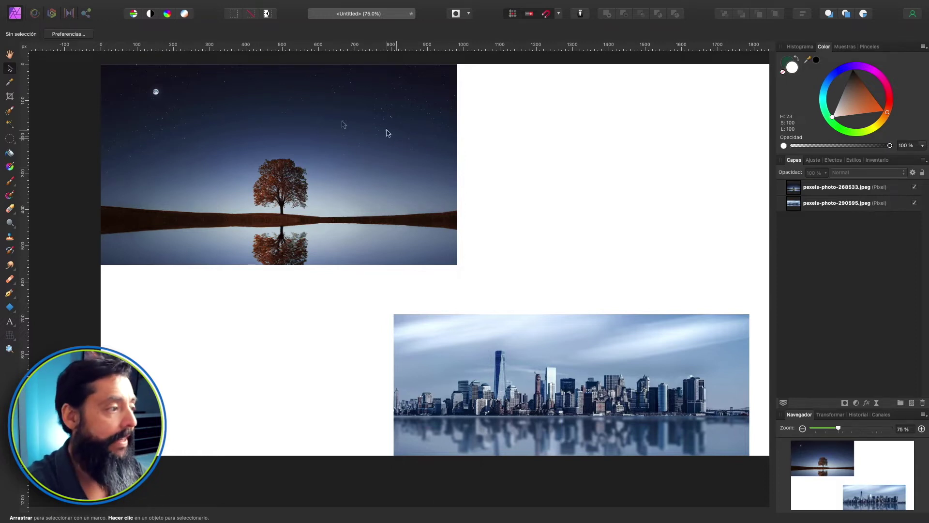
{"action": "left_click", "coordinate": [11, 308]}
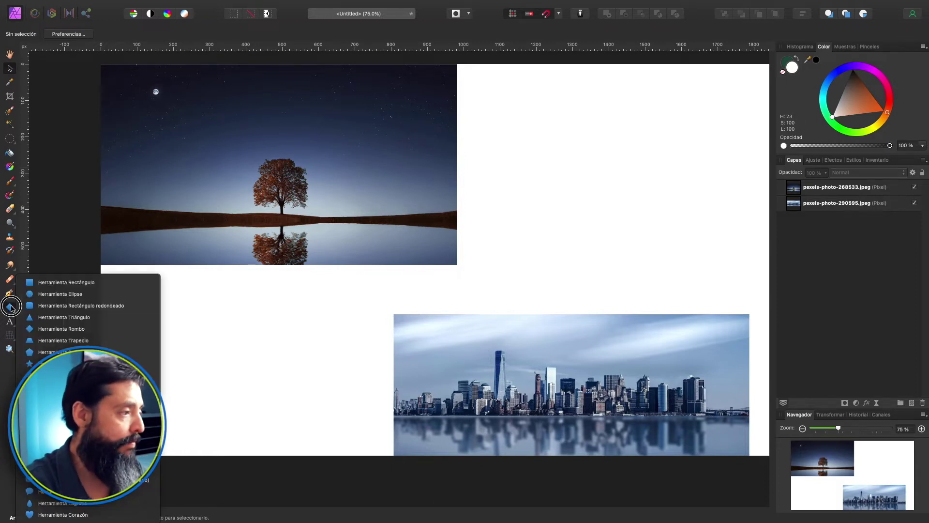
{"action": "left_click", "coordinate": [56, 281]}
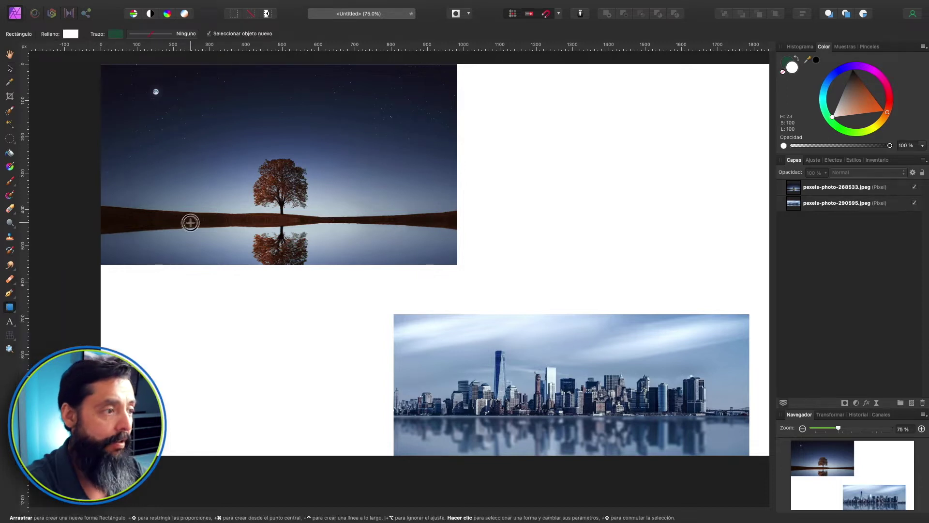
{"action": "left_click_drag", "start_coordinate": [190, 222], "coordinate": [507, 430]}
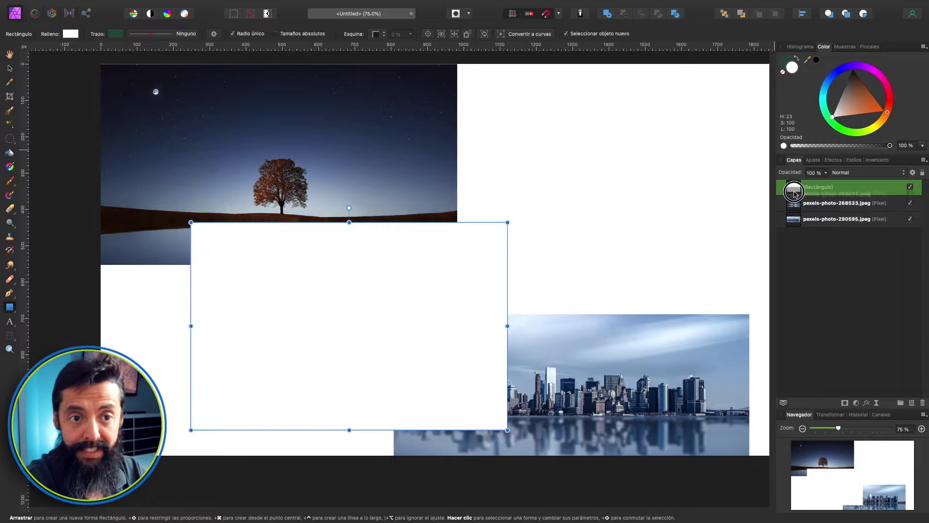
{"action": "left_click_drag", "start_coordinate": [813, 194], "coordinate": [822, 198]}
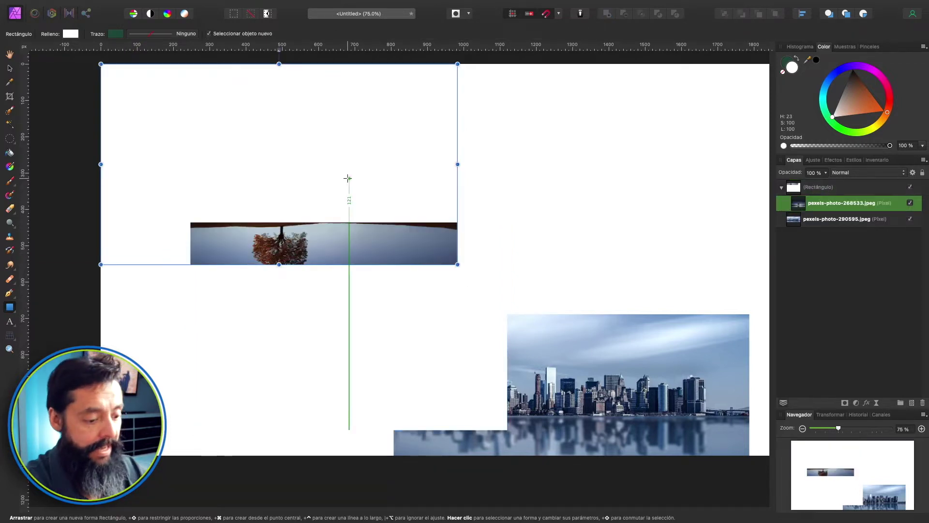
{"action": "key", "text": "v"}
{"action": "left_click_drag", "start_coordinate": [335, 238], "coordinate": [398, 444]}
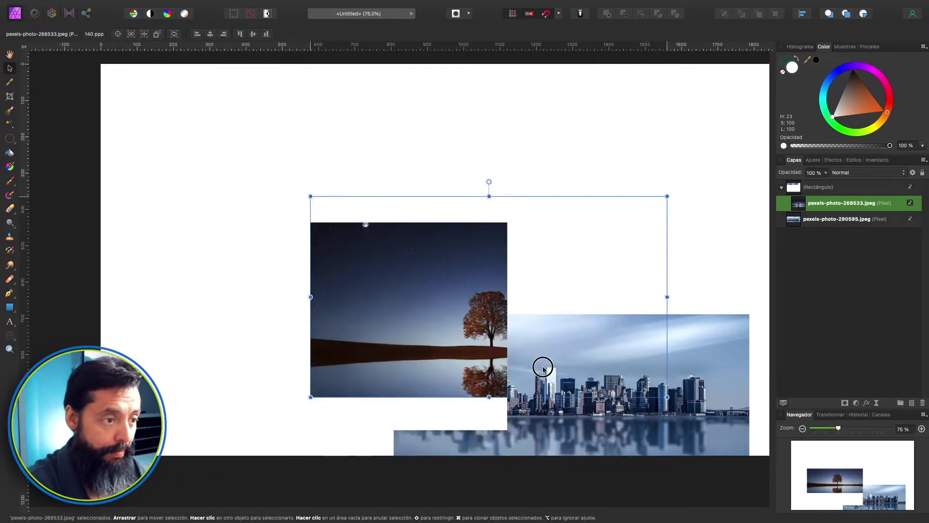
{"action": "mouse_move", "coordinate": [398, 444]}
{"action": "left_mouse_down"}
{"action": "mouse_move", "coordinate": [332, 420]}
{"action": "mouse_move", "coordinate": [481, 363]}
{"action": "left_mouse_up"}
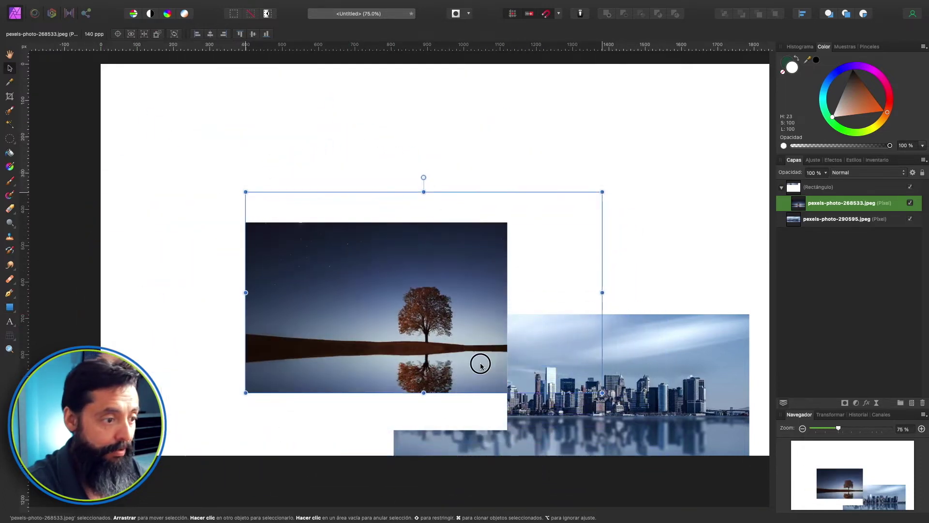
{"action": "left_click", "coordinate": [811, 188]}
{"action": "left_click_drag", "start_coordinate": [842, 101], "coordinate": [870, 102]}
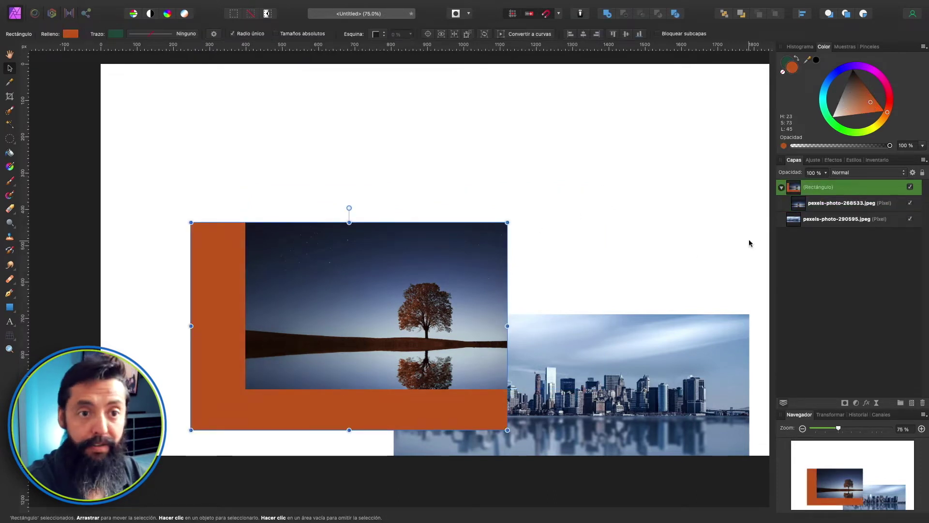
{"action": "left_click", "coordinate": [799, 206]}
{"action": "mouse_move", "coordinate": [430, 296]}
{"action": "left_mouse_down"}
{"action": "mouse_move", "coordinate": [311, 286]}
{"action": "mouse_move", "coordinate": [411, 290]}
{"action": "mouse_move", "coordinate": [336, 325]}
{"action": "mouse_move", "coordinate": [348, 346]}
{"action": "mouse_move", "coordinate": [354, 312]}
{"action": "left_mouse_up"}
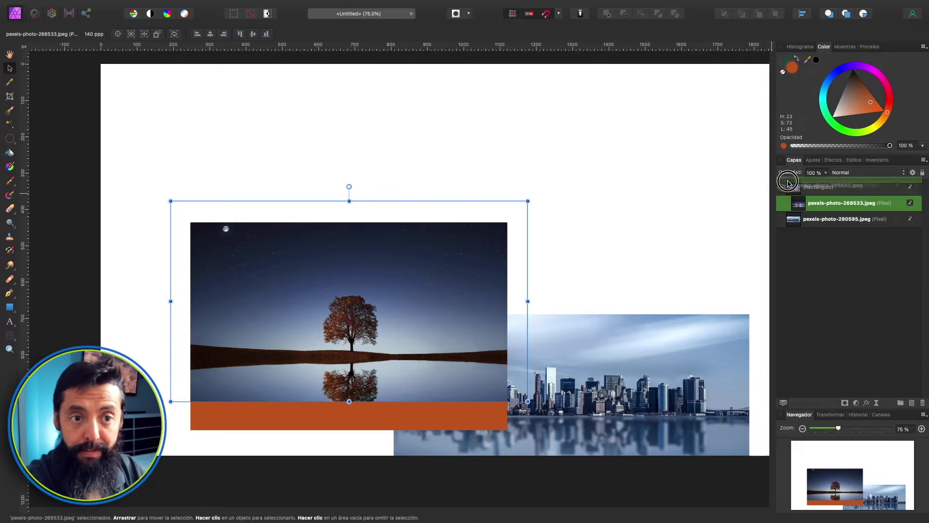
{"action": "left_click_drag", "start_coordinate": [796, 191], "coordinate": [789, 184]}
{"action": "left_click", "coordinate": [795, 207]}
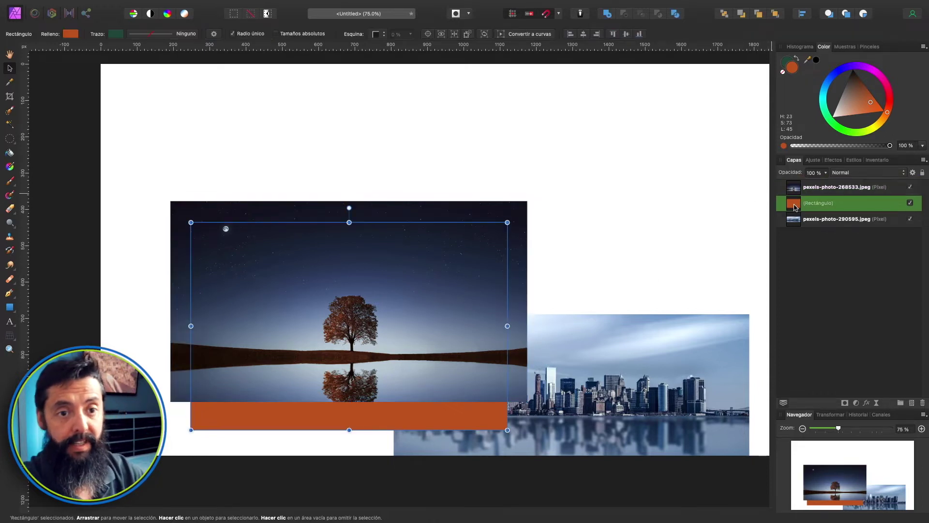
{"action": "left_click", "coordinate": [923, 403]}
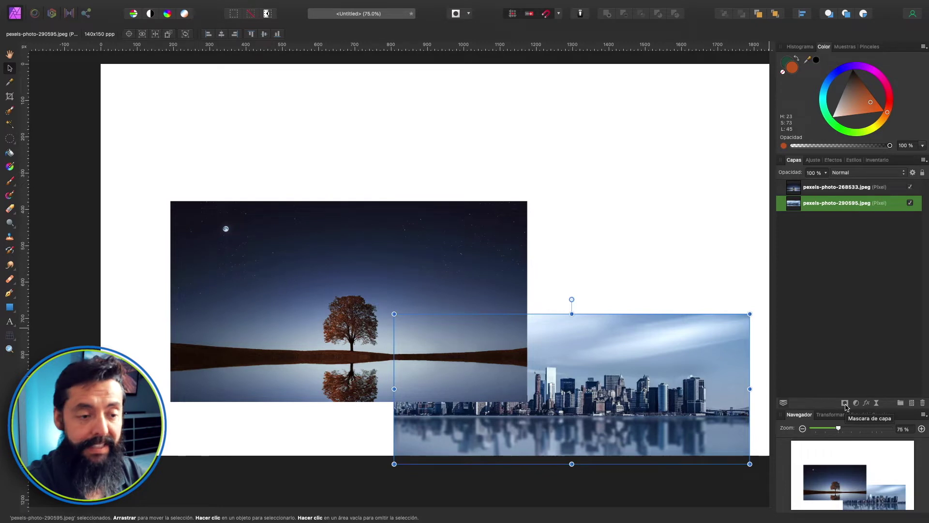
{"action": "mouse_move", "coordinate": [322, 271]}
{"action": "left_mouse_down"}
{"action": "mouse_move", "coordinate": [247, 153]}
{"action": "mouse_move", "coordinate": [255, 137]}
{"action": "left_mouse_up"}
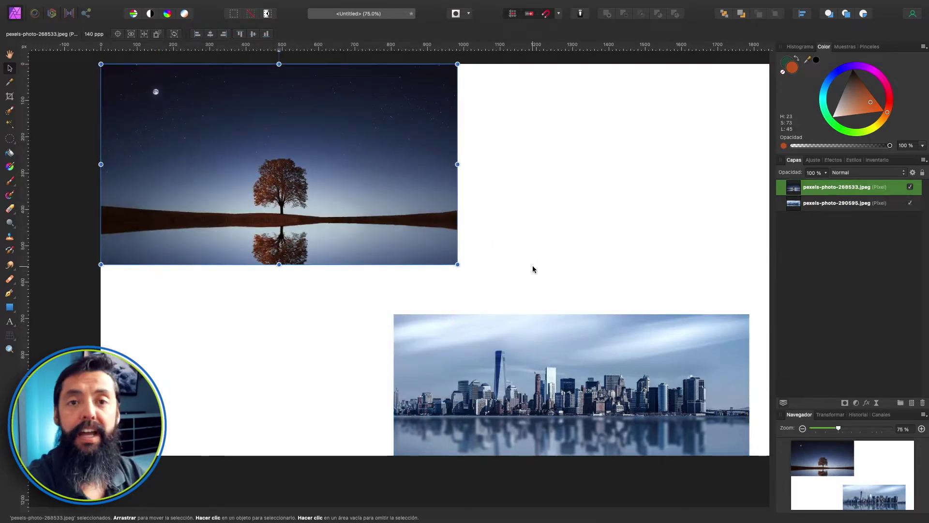
Move the city skyline layer above the tree photo and scale the tree photo up to fill the canvas.
{"action": "left_click", "coordinate": [555, 355]}
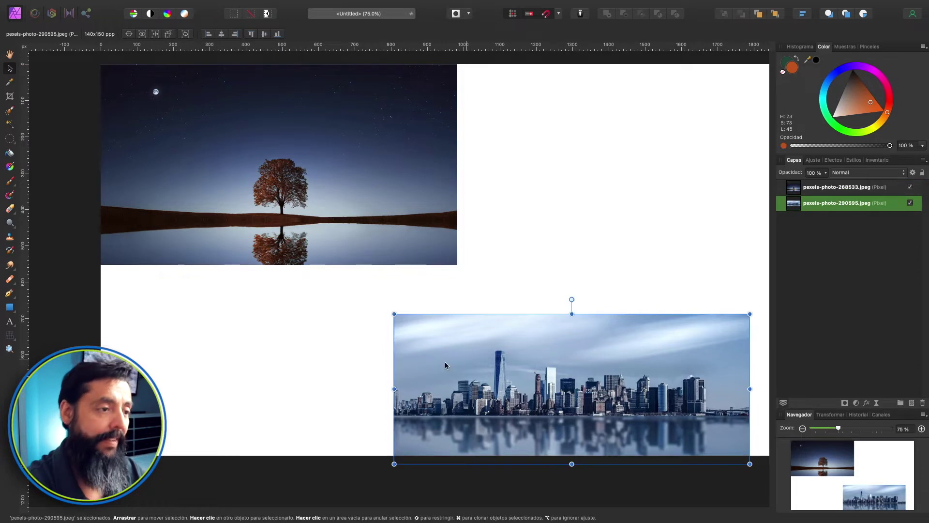
{"action": "left_click", "coordinate": [365, 212]}
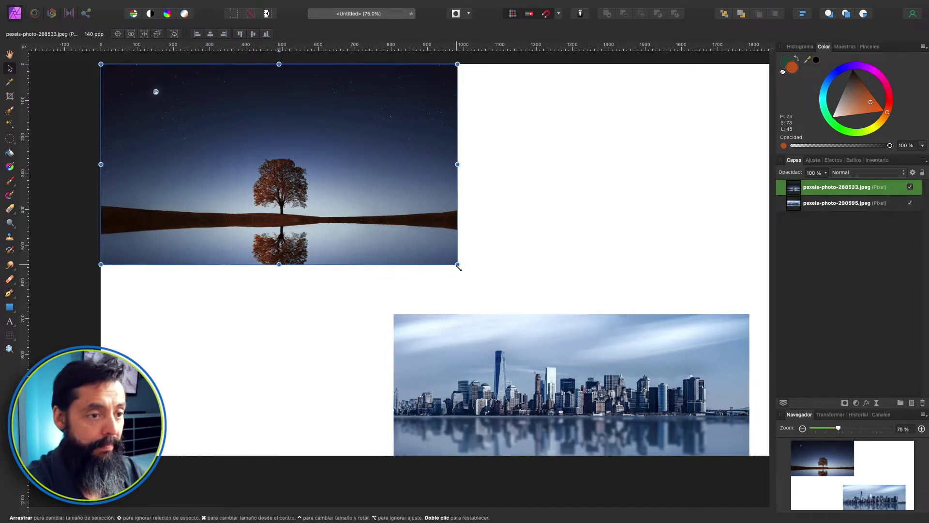
{"action": "left_click", "coordinate": [602, 365]}
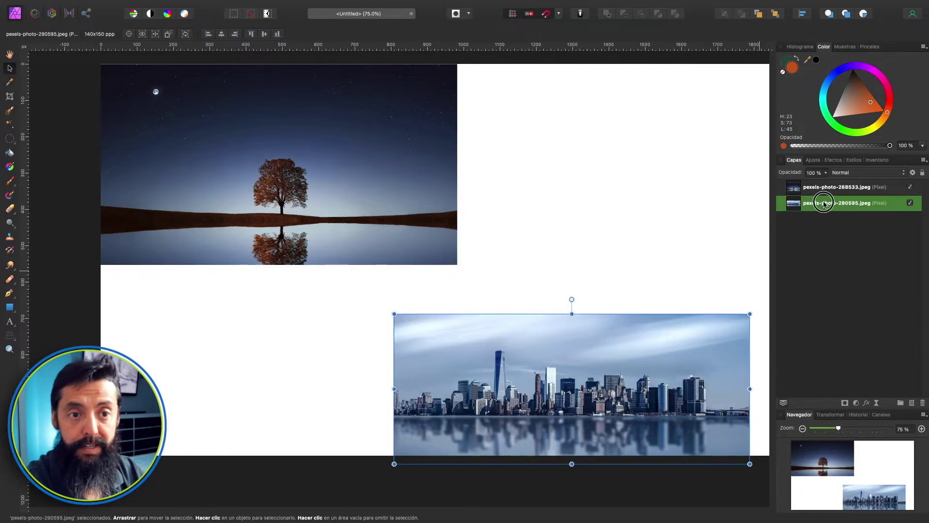
{"action": "left_click_drag", "start_coordinate": [824, 205], "coordinate": [823, 185]}
{"action": "left_click", "coordinate": [408, 210]}
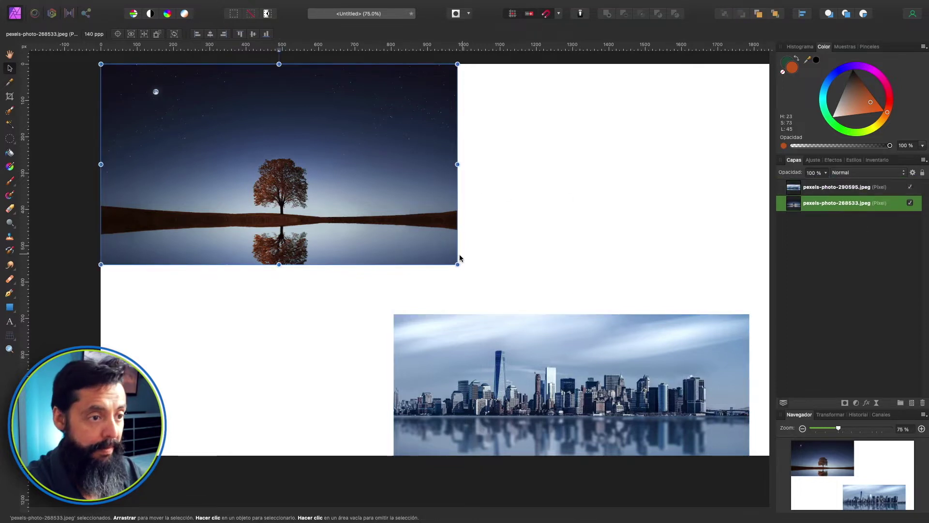
{"action": "mouse_move", "coordinate": [456, 265]}
{"action": "left_mouse_down"}
{"action": "mouse_move", "coordinate": [731, 463]}
{"action": "mouse_move", "coordinate": [729, 402]}
{"action": "left_mouse_up"}
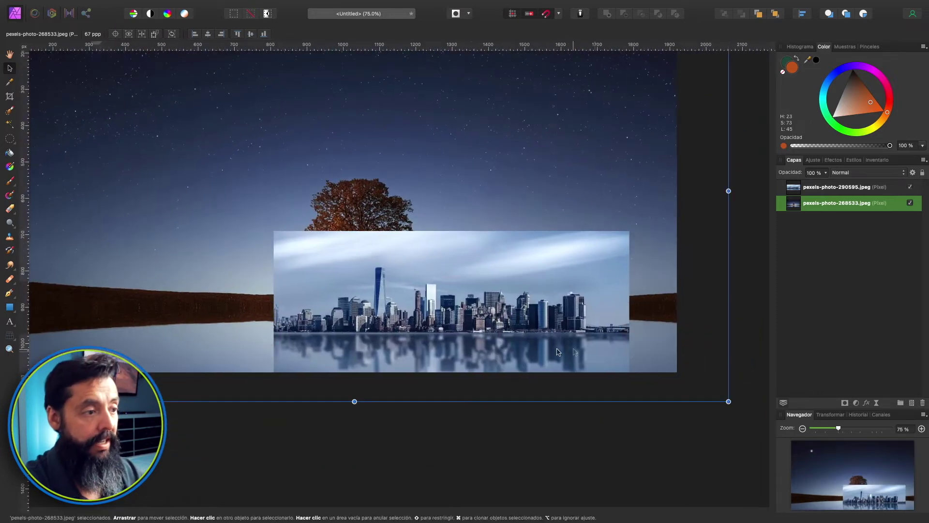
Enlarge the city skyline across the canvas width and lower it beneath the starry sky.
{"action": "key", "text": "space"}
{"action": "key", "text": "super+0"}
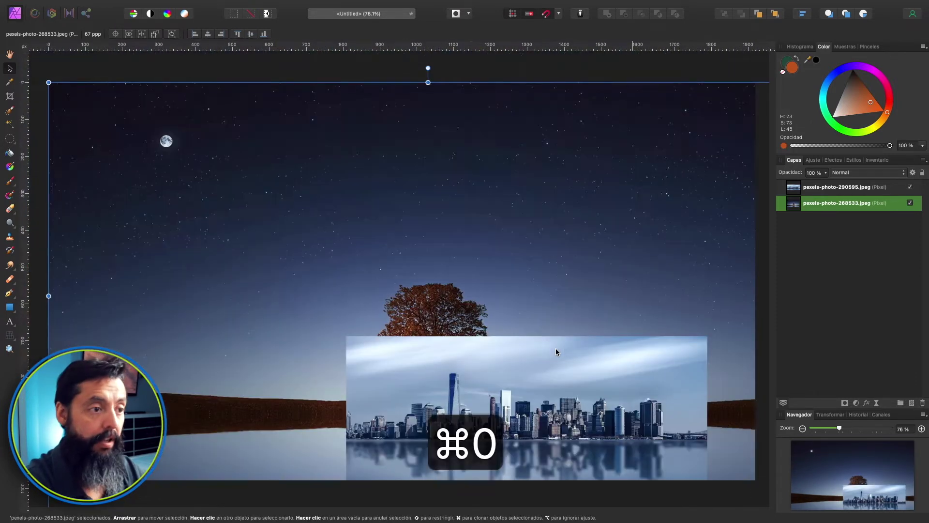
{"action": "mouse_move", "coordinate": [447, 378]}
{"action": "left_mouse_down"}
{"action": "mouse_move", "coordinate": [387, 355]}
{"action": "mouse_move", "coordinate": [169, 344]}
{"action": "left_mouse_up"}
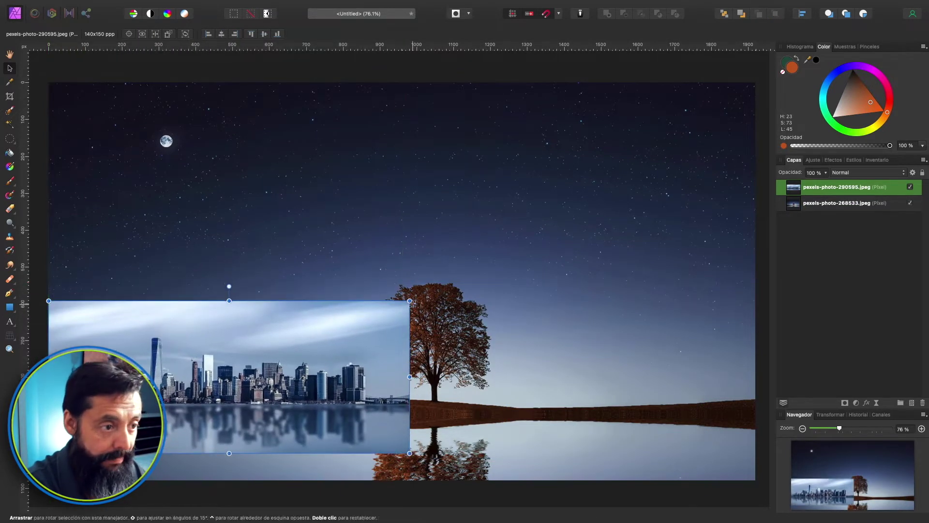
{"action": "mouse_move", "coordinate": [410, 301]}
{"action": "left_mouse_down"}
{"action": "mouse_move", "coordinate": [771, 174]}
{"action": "mouse_move", "coordinate": [771, 137]}
{"action": "left_mouse_up"}
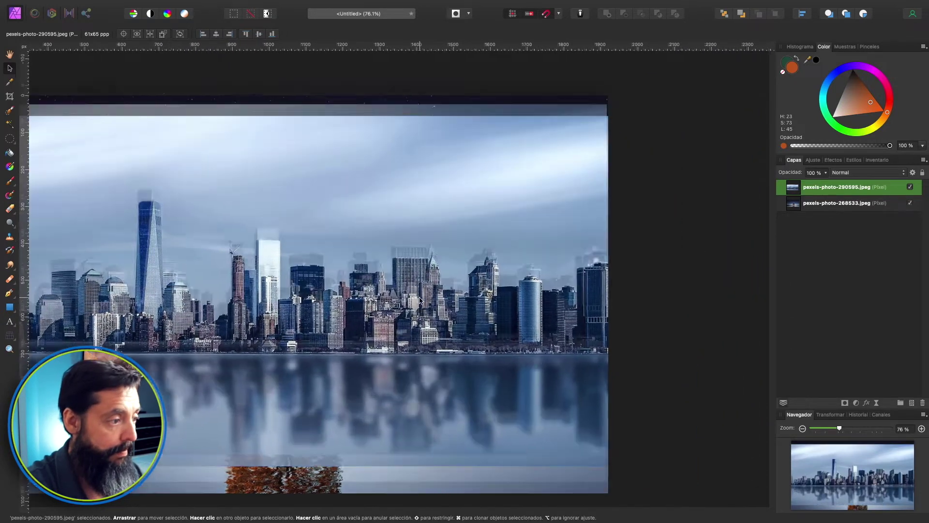
{"action": "scroll", "coordinate": [419, 300], "scroll_direction": "left", "scroll_amount": 5}
{"action": "left_click_drag", "start_coordinate": [413, 314], "coordinate": [388, 367]}
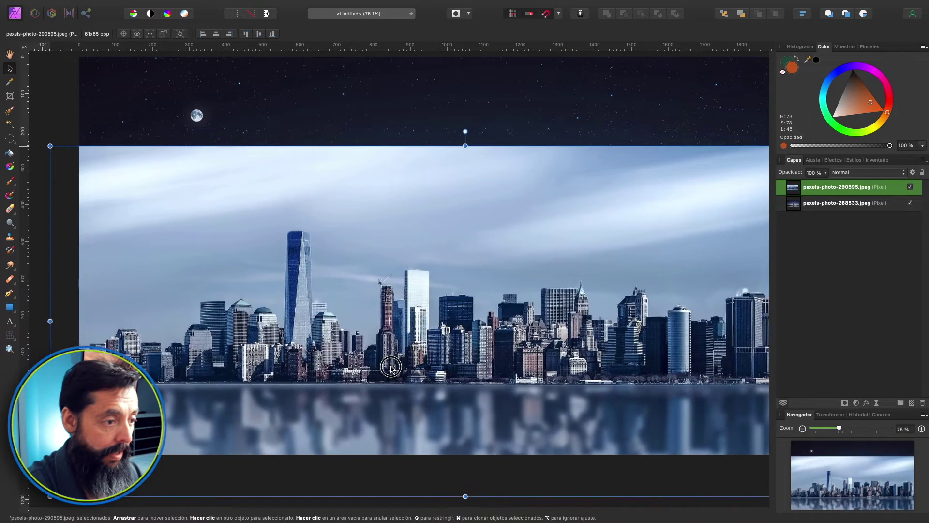
Try the skyline layer at 54% opacity, then restore it to 100%.
{"action": "left_click", "coordinate": [827, 173]}
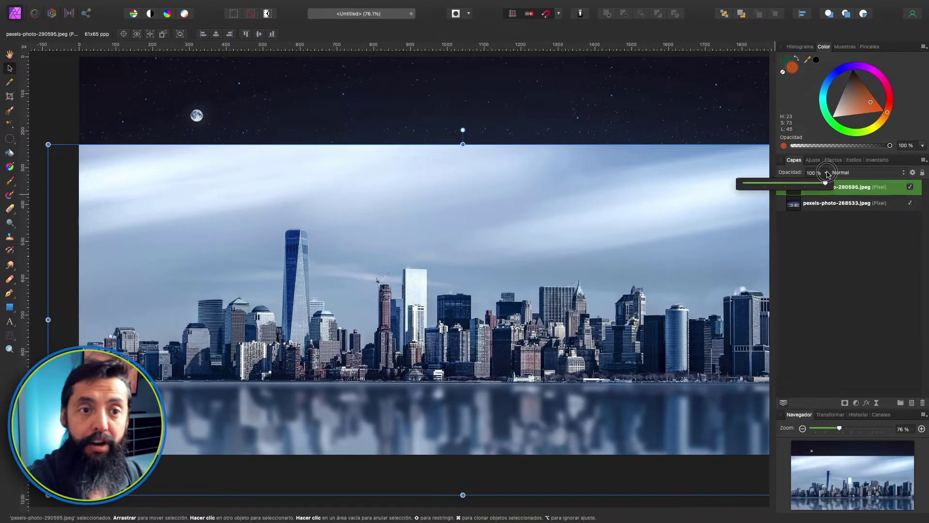
{"action": "left_click_drag", "start_coordinate": [826, 184], "coordinate": [788, 185]}
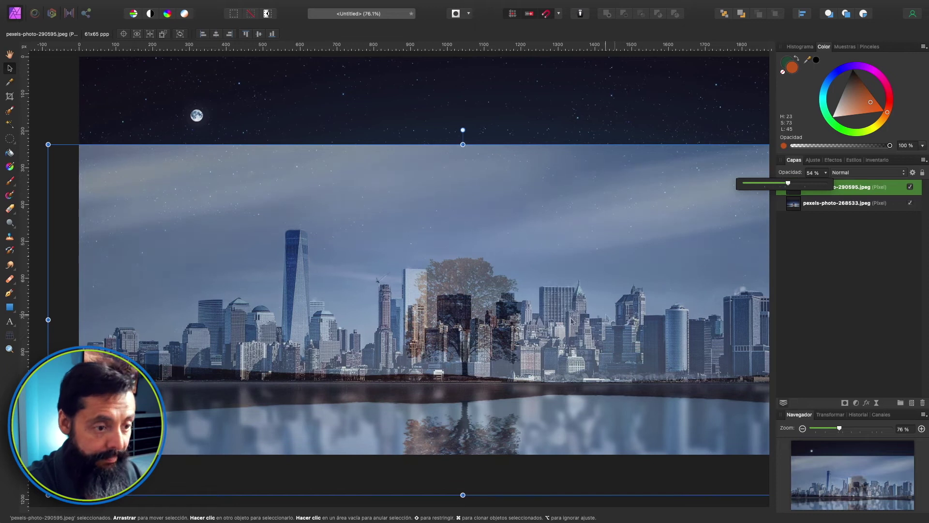
{"action": "left_click_drag", "start_coordinate": [480, 328], "coordinate": [479, 328]}
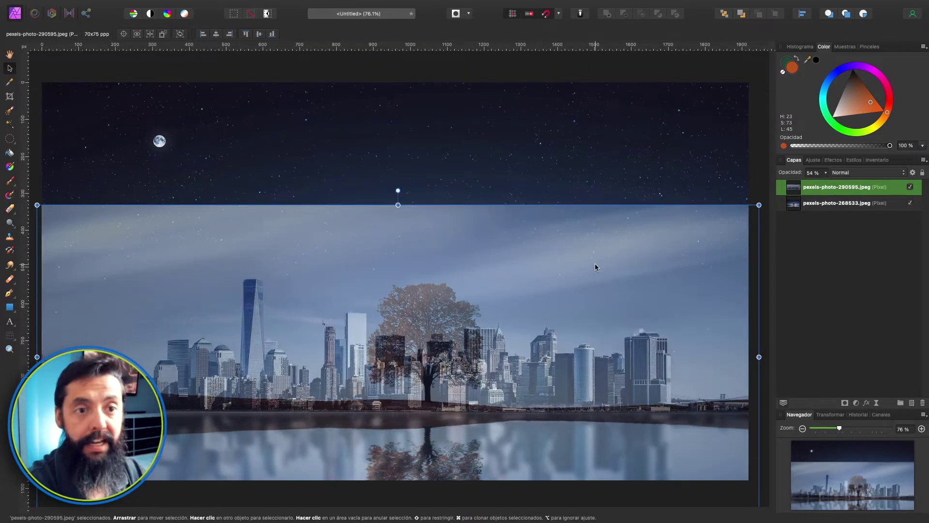
{"action": "left_click", "coordinate": [826, 175]}
{"action": "mouse_move", "coordinate": [826, 183]}
{"action": "left_mouse_down"}
{"action": "mouse_move", "coordinate": [882, 189]}
{"action": "mouse_move", "coordinate": [898, 213]}
{"action": "left_mouse_up"}
{"action": "left_click", "coordinate": [565, 153]}
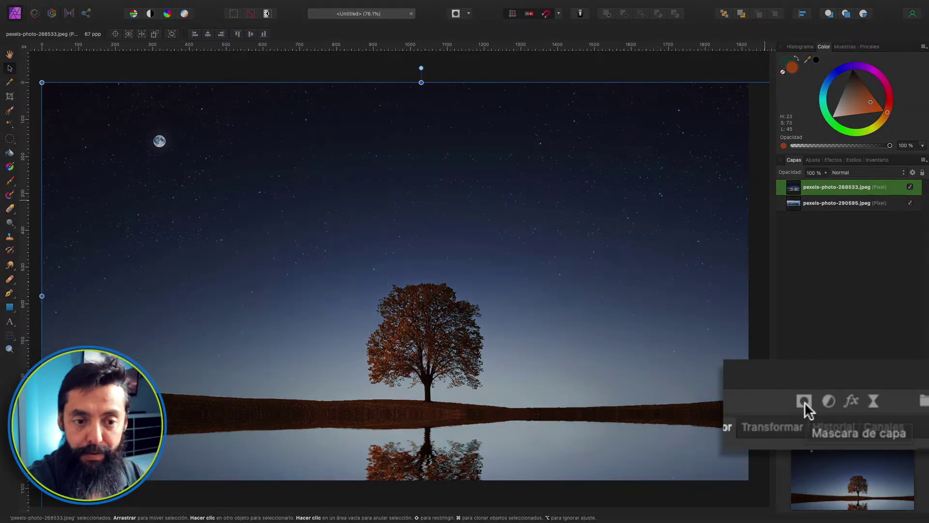
Add a layer mask to the tree photo layer pexels-photo-268533.jpeg.
{"action": "left_click", "coordinate": [804, 401]}
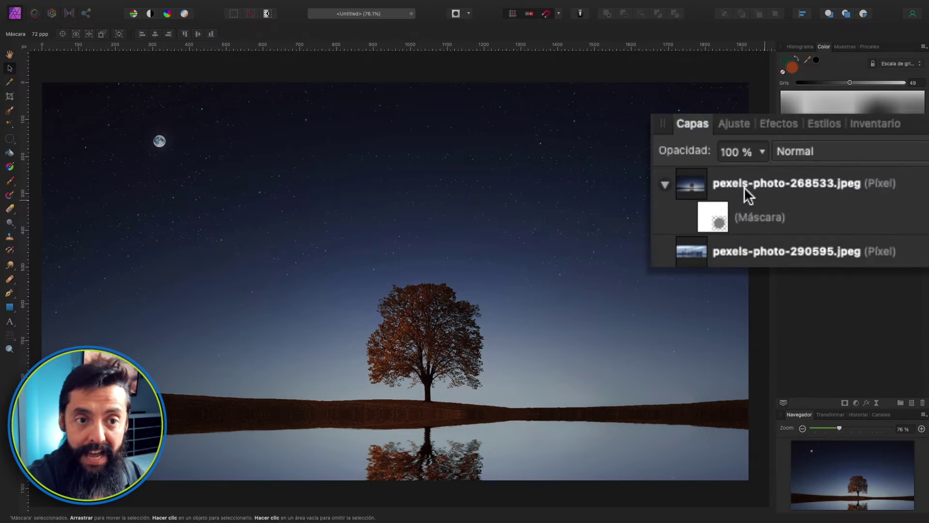
Select the tree photo's mask and switch to the Paint Brush tool.
{"action": "left_click", "coordinate": [735, 184]}
{"action": "left_click", "coordinate": [716, 222]}
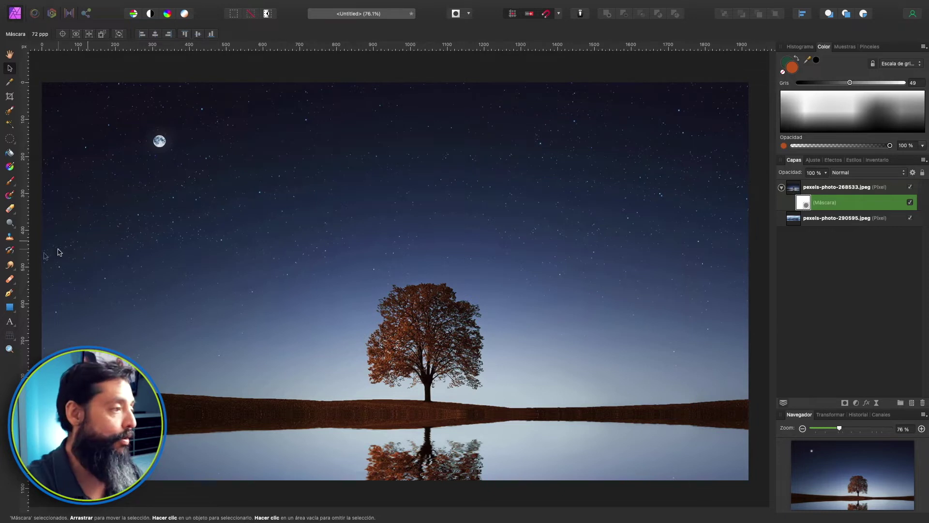
{"action": "left_click", "coordinate": [11, 182]}
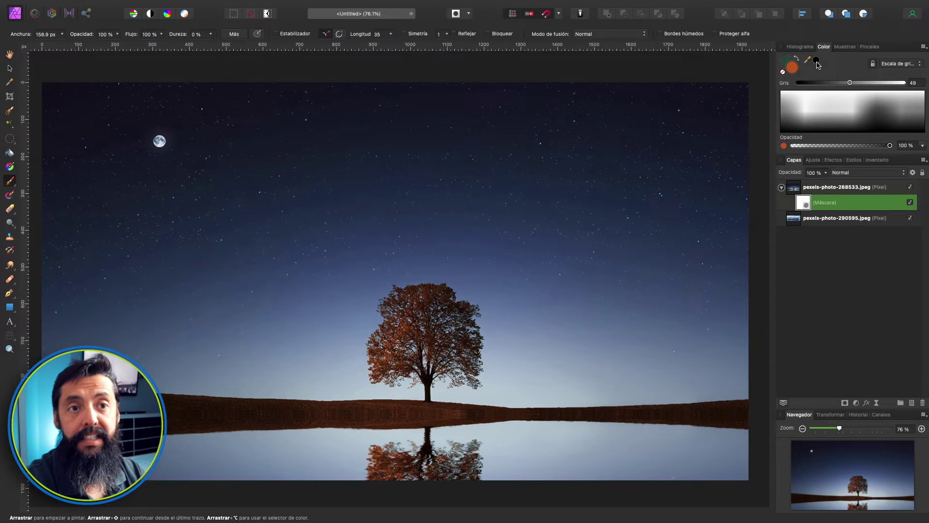
Paint the tree layer's mask across the water to reveal city buildings and their reflections.
{"action": "left_click", "coordinate": [845, 47]}
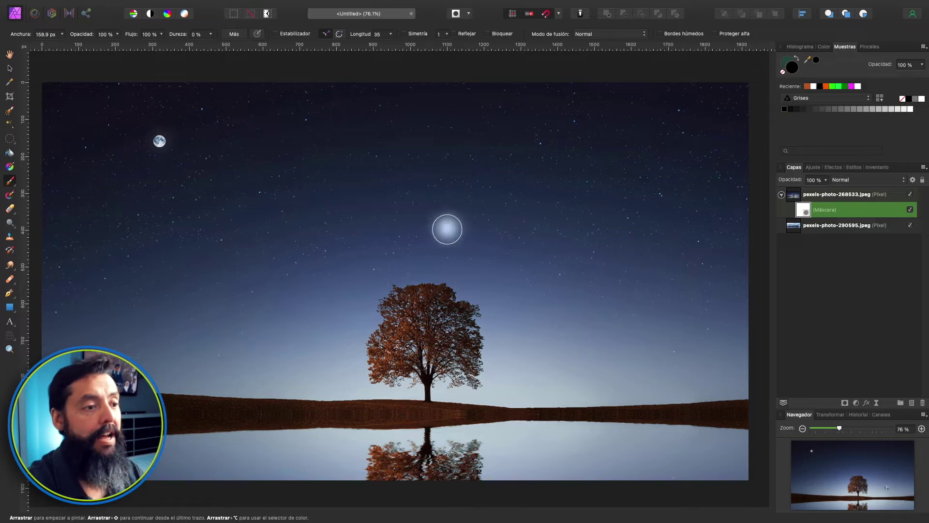
{"action": "mouse_move", "coordinate": [289, 363]}
{"action": "left_mouse_down"}
{"action": "mouse_move", "coordinate": [302, 366]}
{"action": "mouse_move", "coordinate": [331, 334]}
{"action": "mouse_move", "coordinate": [283, 382]}
{"action": "mouse_move", "coordinate": [126, 377]}
{"action": "left_mouse_up"}
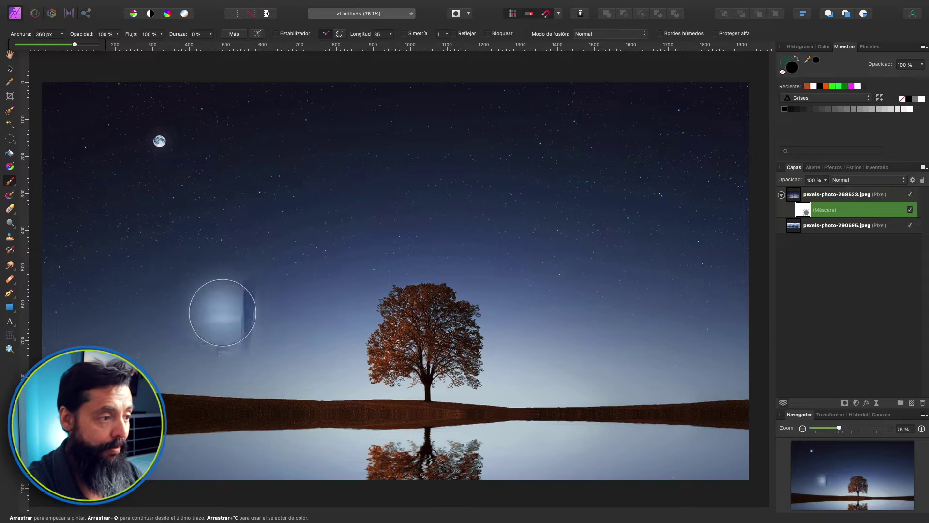
{"action": "left_click_drag", "start_coordinate": [254, 356], "coordinate": [286, 345]}
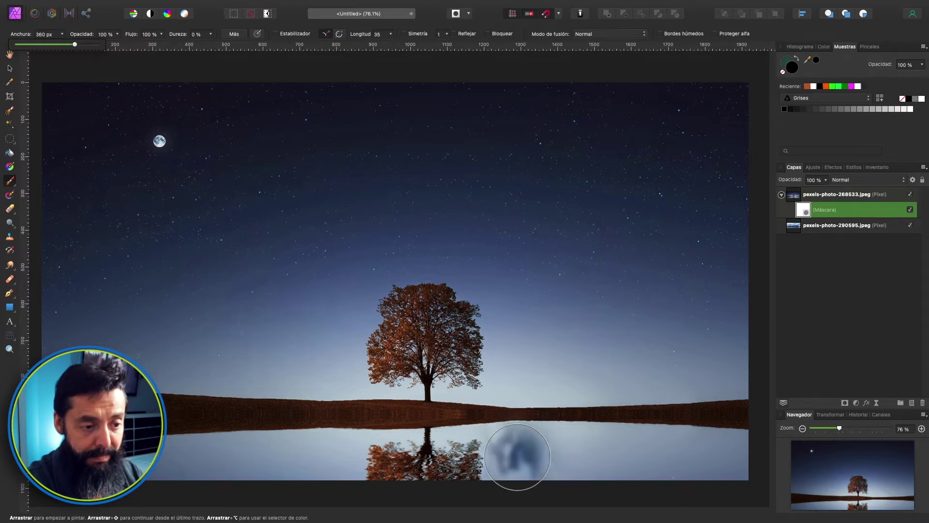
{"action": "mouse_move", "coordinate": [503, 455]}
{"action": "left_mouse_down"}
{"action": "mouse_move", "coordinate": [671, 458]}
{"action": "mouse_move", "coordinate": [204, 462]}
{"action": "mouse_move", "coordinate": [145, 474]}
{"action": "left_mouse_up"}
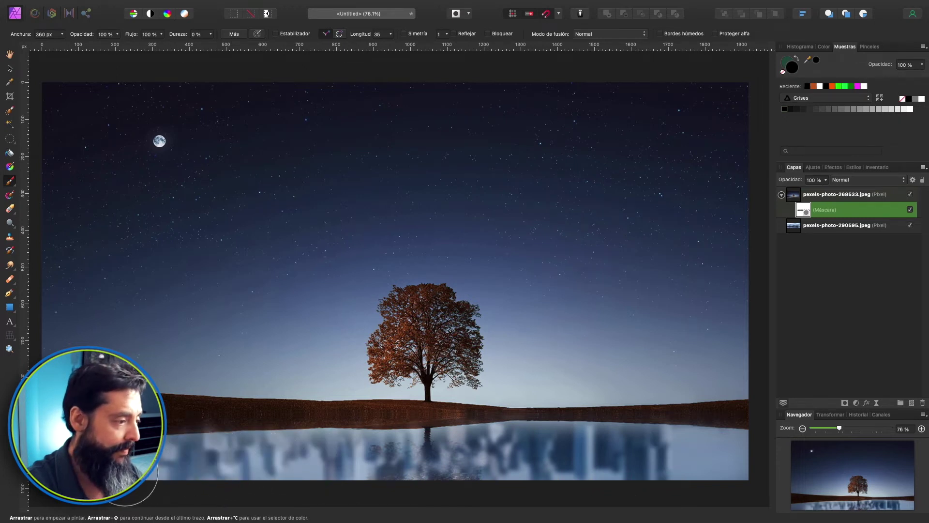
{"action": "mouse_move", "coordinate": [170, 475]}
{"action": "left_mouse_down"}
{"action": "mouse_move", "coordinate": [253, 489]}
{"action": "mouse_move", "coordinate": [380, 446]}
{"action": "mouse_move", "coordinate": [744, 466]}
{"action": "mouse_move", "coordinate": [660, 411]}
{"action": "mouse_move", "coordinate": [633, 369]}
{"action": "mouse_move", "coordinate": [669, 368]}
{"action": "mouse_move", "coordinate": [646, 360]}
{"action": "left_mouse_up"}
Shrink the brush to about 221 px, reveal the horizon skyline, and set the colour to white.
{"action": "key", "text": "super+z"}
{"action": "left_click", "coordinate": [645, 359]}
{"action": "mouse_move", "coordinate": [645, 359]}
{"action": "left_mouse_down"}
{"action": "mouse_move", "coordinate": [629, 360]}
{"action": "mouse_move", "coordinate": [658, 353]}
{"action": "mouse_move", "coordinate": [654, 369]}
{"action": "mouse_move", "coordinate": [626, 383]}
{"action": "mouse_move", "coordinate": [579, 367]}
{"action": "mouse_move", "coordinate": [553, 379]}
{"action": "mouse_move", "coordinate": [524, 361]}
{"action": "mouse_move", "coordinate": [537, 332]}
{"action": "mouse_move", "coordinate": [523, 381]}
{"action": "mouse_move", "coordinate": [508, 378]}
{"action": "mouse_move", "coordinate": [702, 376]}
{"action": "mouse_move", "coordinate": [673, 384]}
{"action": "mouse_move", "coordinate": [705, 384]}
{"action": "mouse_move", "coordinate": [346, 379]}
{"action": "mouse_move", "coordinate": [346, 344]}
{"action": "mouse_move", "coordinate": [259, 363]}
{"action": "mouse_move", "coordinate": [253, 312]}
{"action": "mouse_move", "coordinate": [269, 353]}
{"action": "mouse_move", "coordinate": [216, 370]}
{"action": "mouse_move", "coordinate": [228, 373]}
{"action": "mouse_move", "coordinate": [204, 369]}
{"action": "mouse_move", "coordinate": [197, 338]}
{"action": "mouse_move", "coordinate": [165, 354]}
{"action": "mouse_move", "coordinate": [123, 346]}
{"action": "mouse_move", "coordinate": [73, 361]}
{"action": "left_mouse_up"}
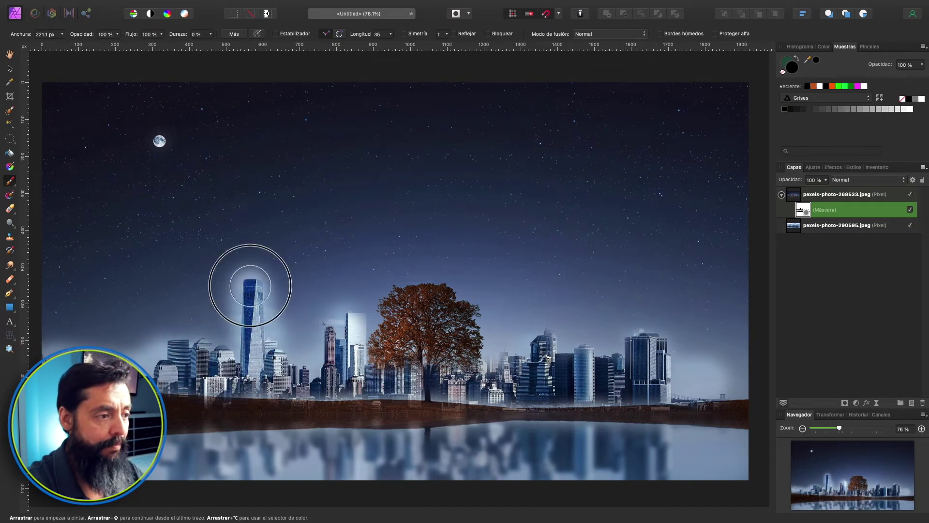
{"action": "mouse_move", "coordinate": [289, 382]}
{"action": "left_mouse_down"}
{"action": "mouse_move", "coordinate": [380, 393]}
{"action": "mouse_move", "coordinate": [357, 393]}
{"action": "mouse_move", "coordinate": [489, 379]}
{"action": "mouse_move", "coordinate": [589, 386]}
{"action": "mouse_move", "coordinate": [572, 373]}
{"action": "mouse_move", "coordinate": [448, 394]}
{"action": "mouse_move", "coordinate": [315, 398]}
{"action": "mouse_move", "coordinate": [295, 414]}
{"action": "left_mouse_up"}
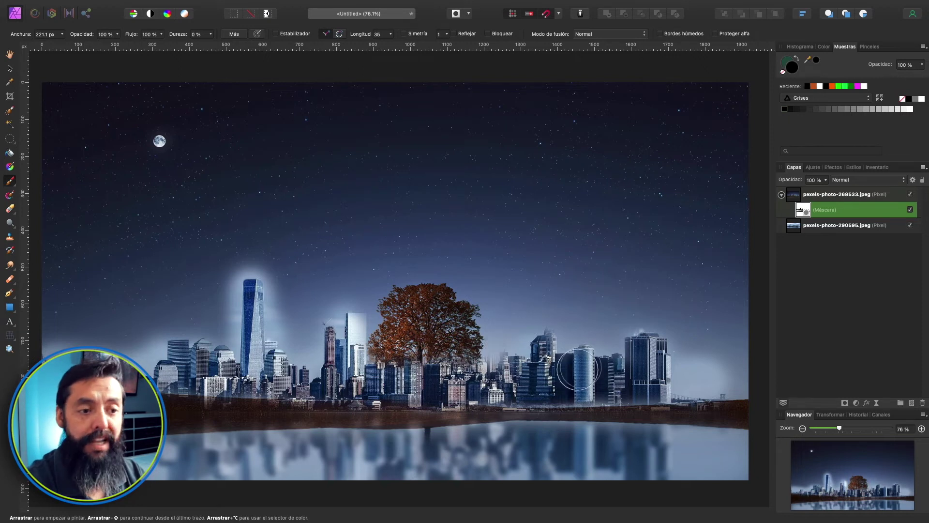
{"action": "left_click", "coordinate": [905, 110]}
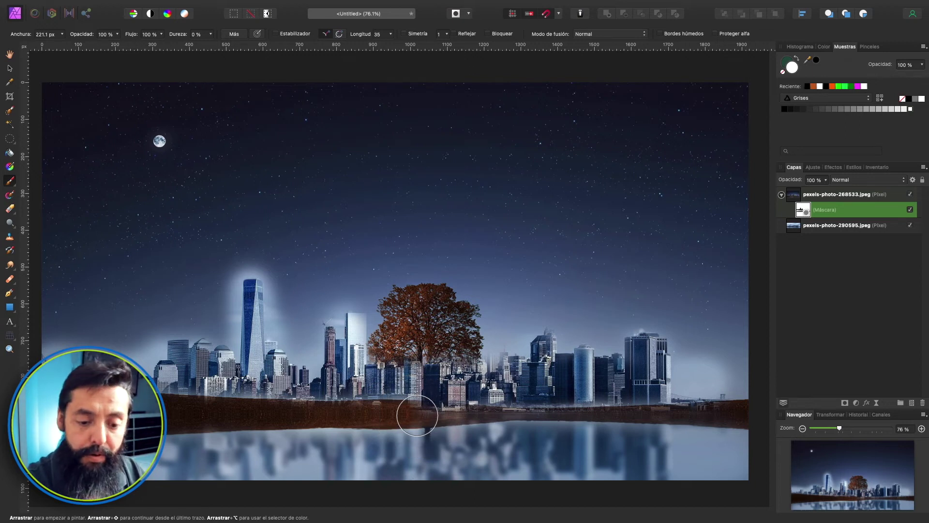
{"action": "key", "text": "super+e"}
{"action": "key", "text": "super+e"}
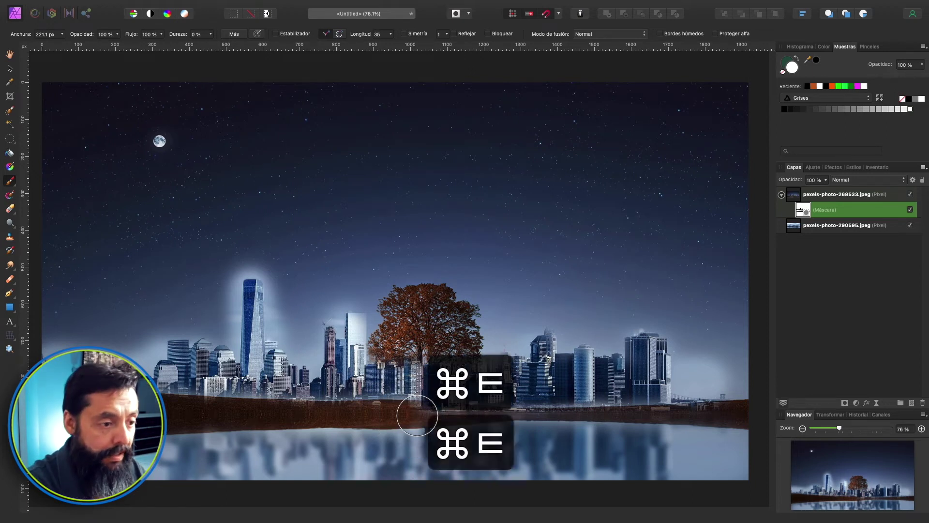
Shrink the brush to about 71 px and paint white to bring the tree back over the city.
{"action": "key", "text": "super+e"}
{"action": "key", "text": "super+e"}
{"action": "key", "text": "alt+e"}
{"action": "key", "text": "alt+e"}
{"action": "key", "text": "alt+e"}
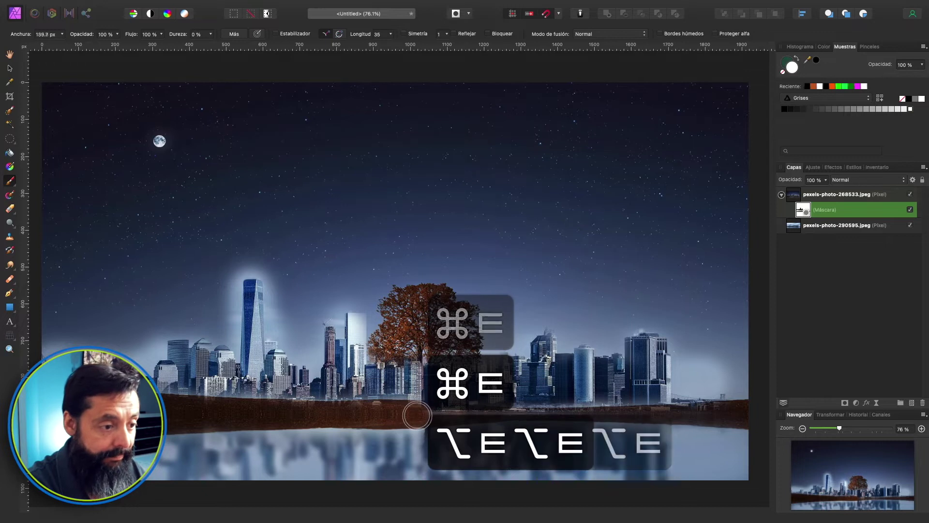
{"action": "key", "text": "alt+e"}
{"action": "key", "text": "alt+e"}
{"action": "key", "text": "alt+e"}
{"action": "key", "text": "alt+e"}
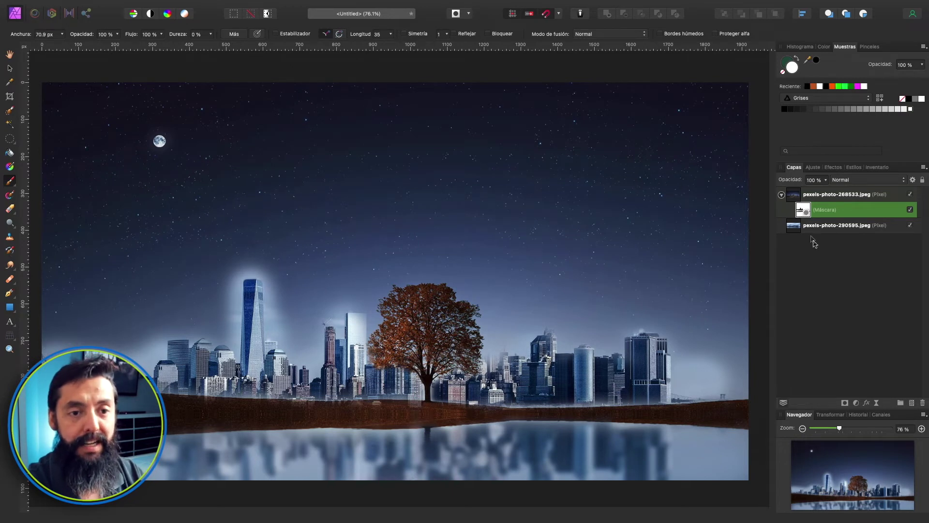
{"action": "left_click", "coordinate": [793, 232]}
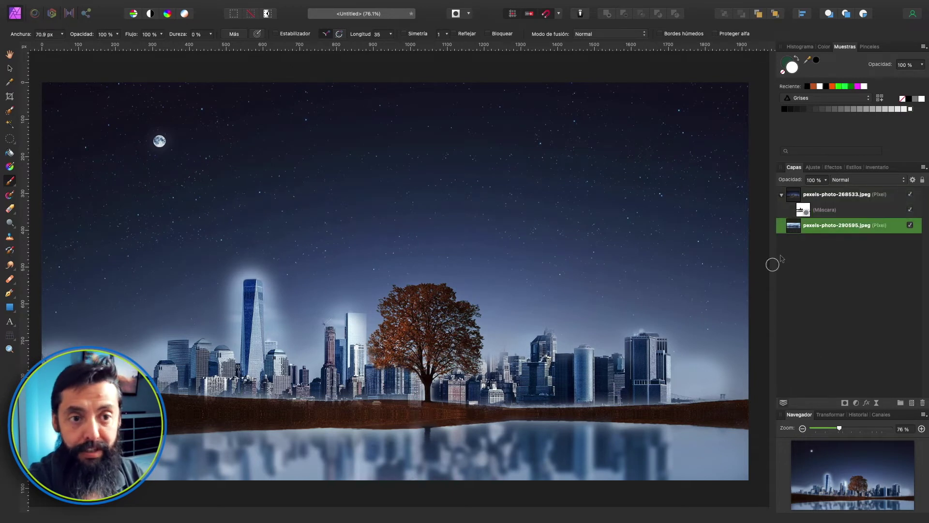
Add a Black & White adjustment and nest it inside the city skyline layer.
{"action": "left_click", "coordinate": [855, 403]}
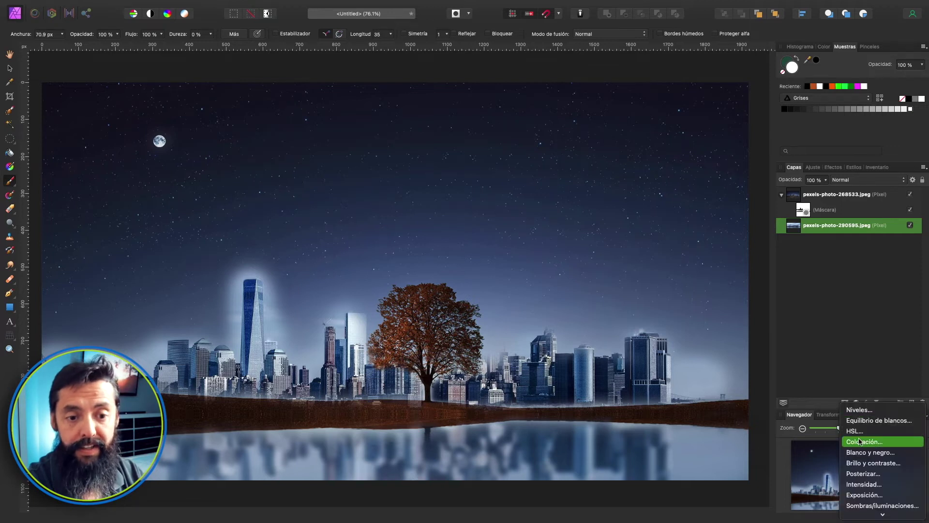
{"action": "left_click", "coordinate": [861, 453]}
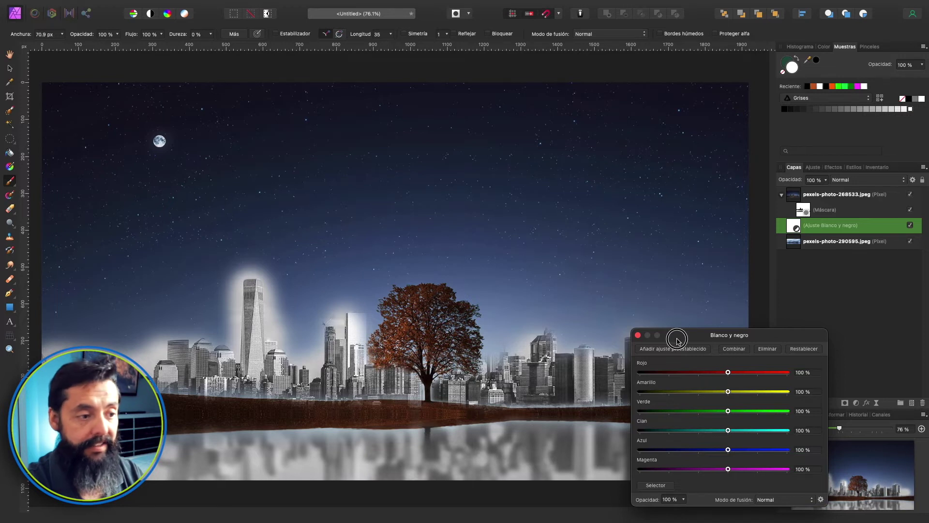
{"action": "left_click_drag", "start_coordinate": [677, 340], "coordinate": [492, 62]}
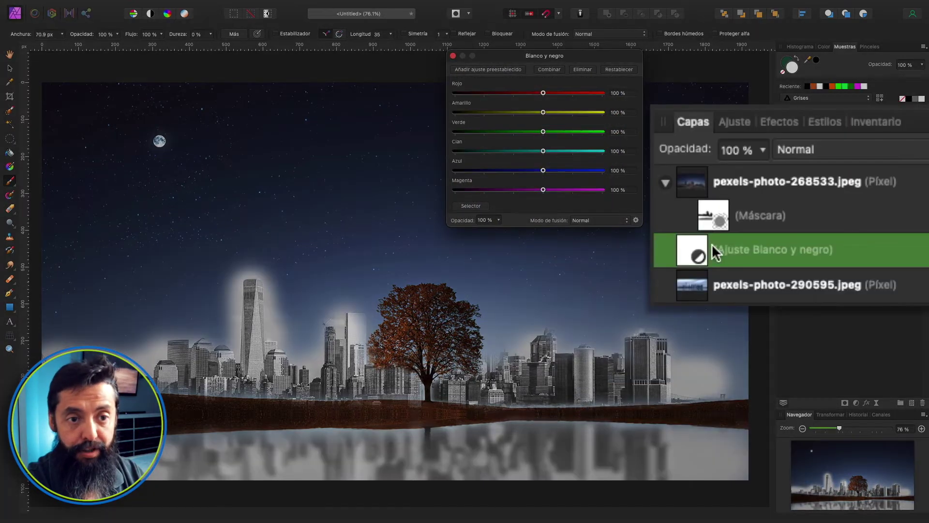
{"action": "left_click_drag", "start_coordinate": [798, 226], "coordinate": [842, 249]}
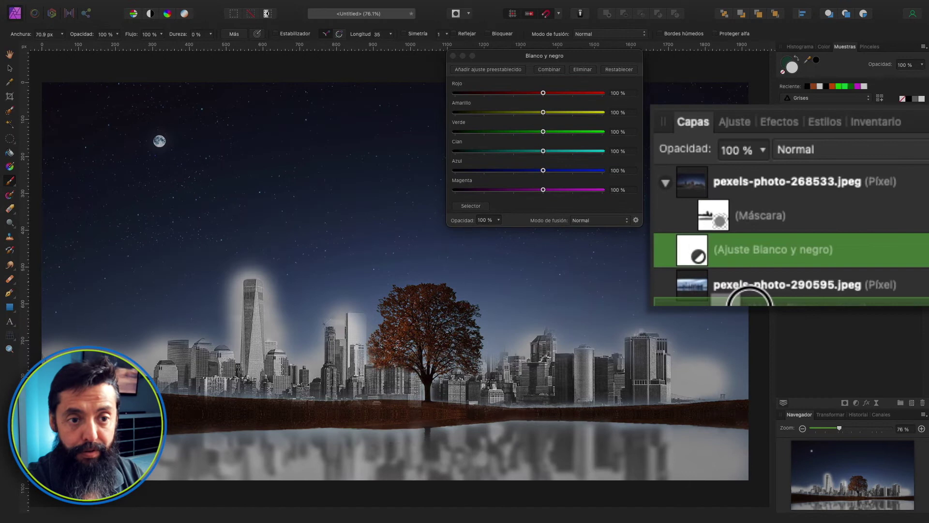
{"action": "left_click_drag", "start_coordinate": [802, 303], "coordinate": [793, 289]}
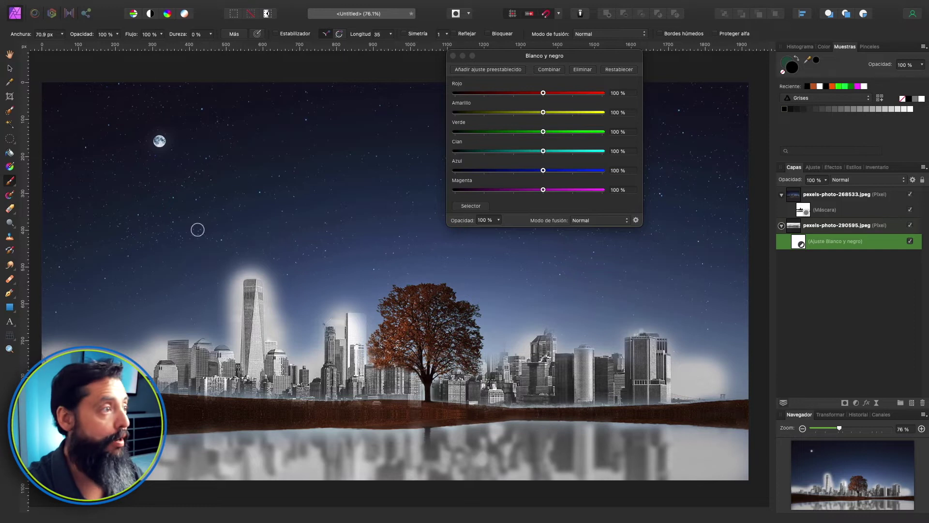
With a 470 px brush, paint the adjustment's mask to restore blue colour to the water reflection.
{"action": "left_click", "coordinate": [62, 34]}
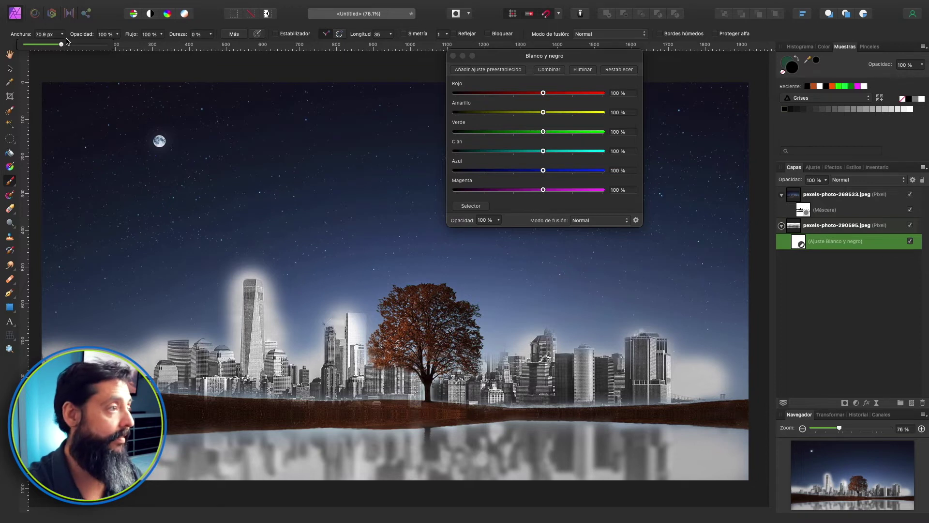
{"action": "left_click_drag", "start_coordinate": [61, 44], "coordinate": [91, 44]}
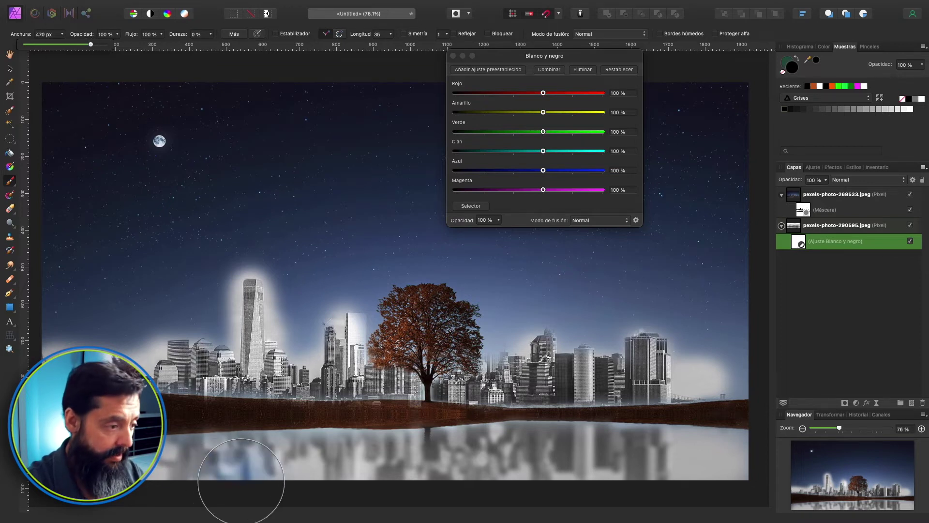
{"action": "mouse_move", "coordinate": [249, 475]}
{"action": "left_mouse_down"}
{"action": "mouse_move", "coordinate": [575, 461]}
{"action": "mouse_move", "coordinate": [706, 475]}
{"action": "left_mouse_up"}
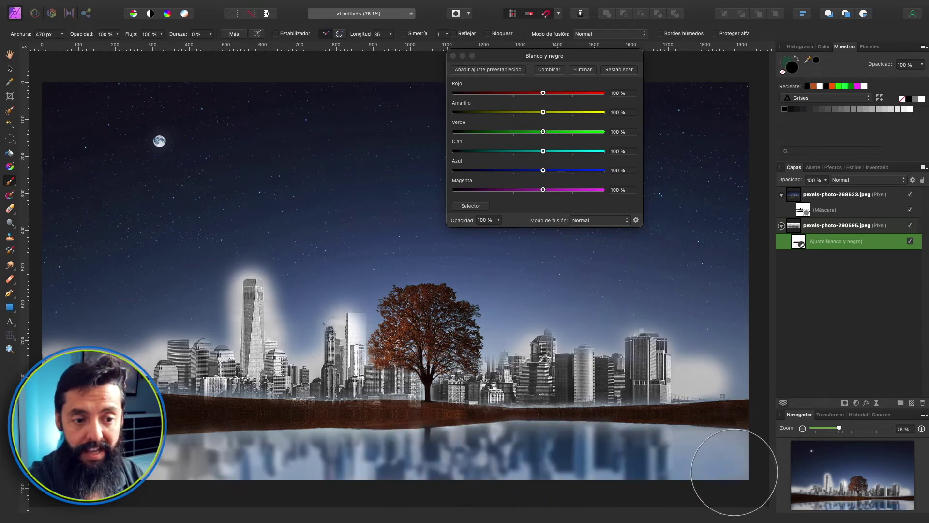
{"action": "left_click_drag", "start_coordinate": [707, 475], "coordinate": [728, 481]}
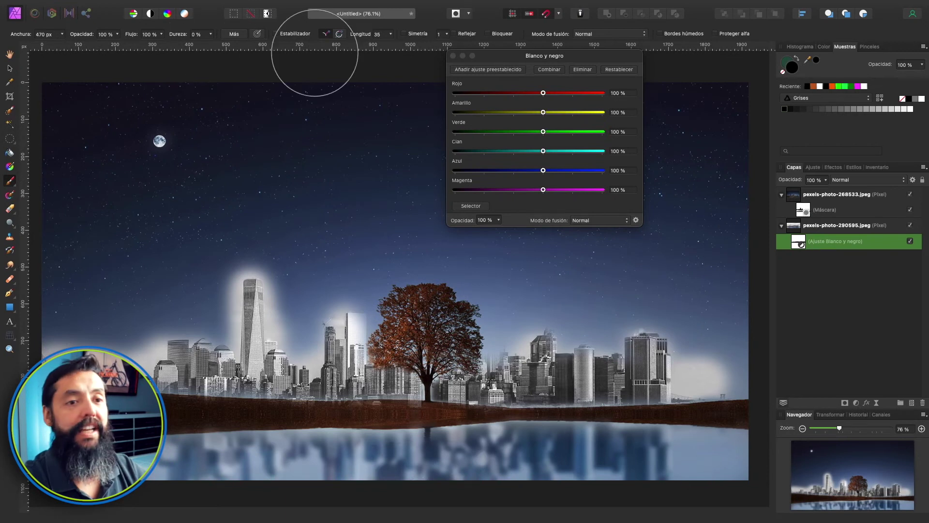
{"action": "left_click", "coordinate": [784, 198]}
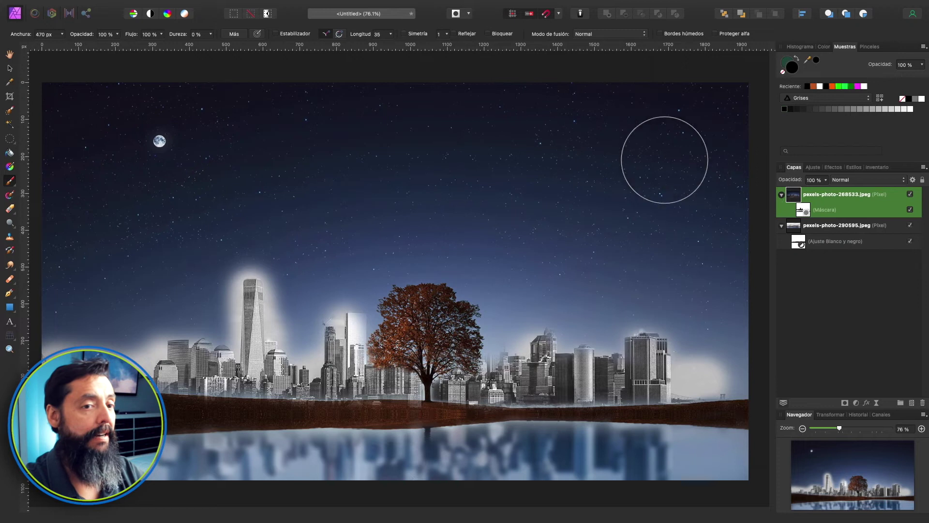
Collapse the tree photo layer and add an Add Noise live filter layer.
{"action": "left_click", "coordinate": [781, 195]}
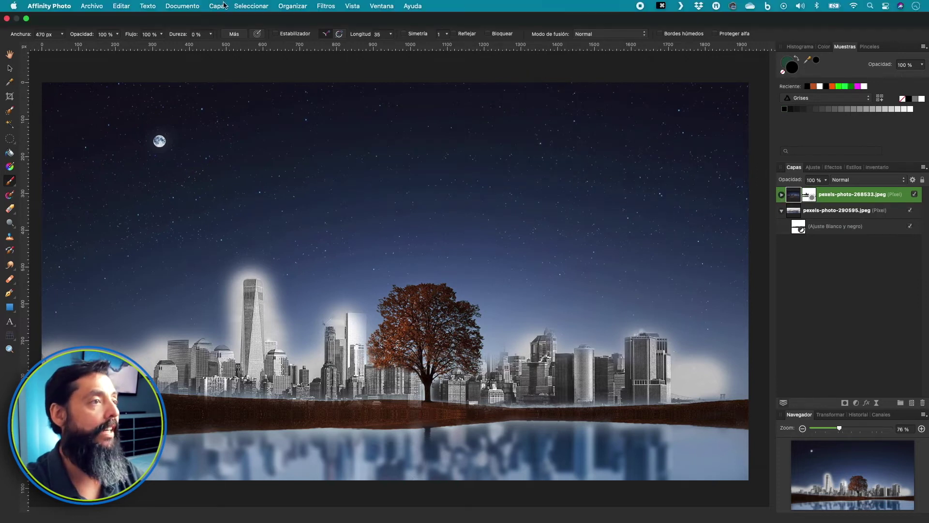
{"action": "left_click", "coordinate": [224, 6]}
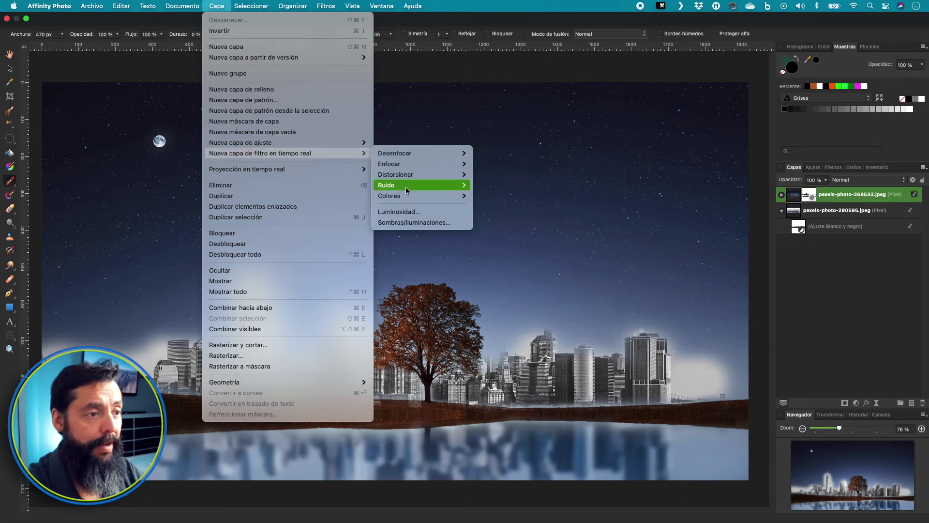
{"action": "mouse_move", "coordinate": [407, 185]}
{"action": "left_click", "coordinate": [504, 195]}
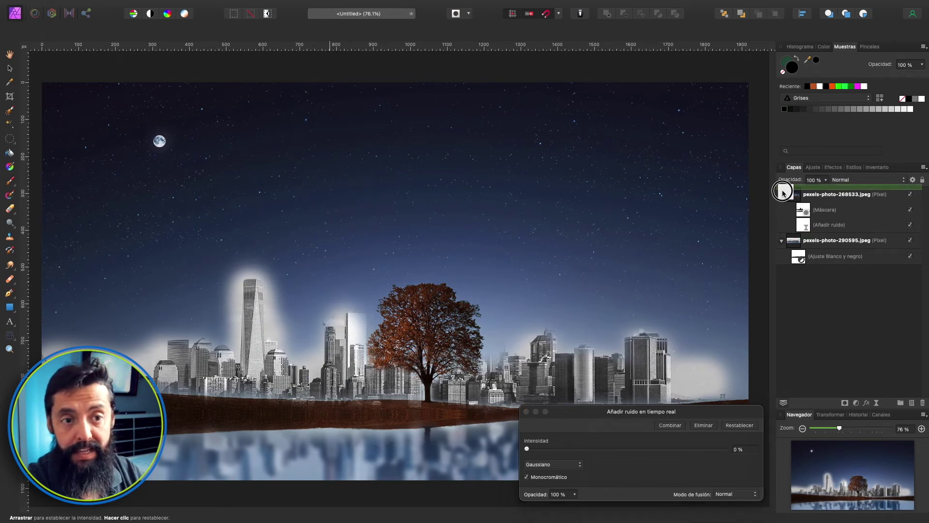
Move the Add Noise layer to the top of the stack and set its intensity to 61%.
{"action": "left_click_drag", "start_coordinate": [816, 232], "coordinate": [818, 189]}
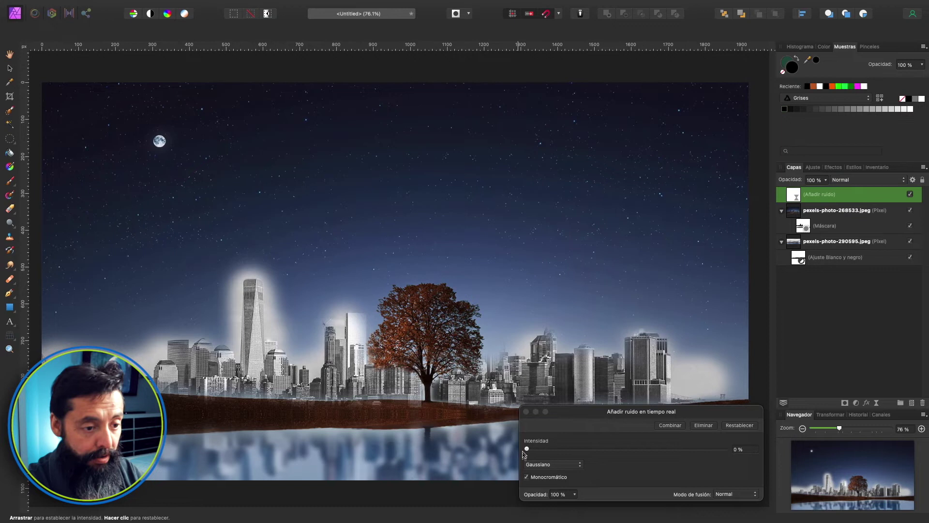
{"action": "left_click_drag", "start_coordinate": [527, 451], "coordinate": [649, 448]}
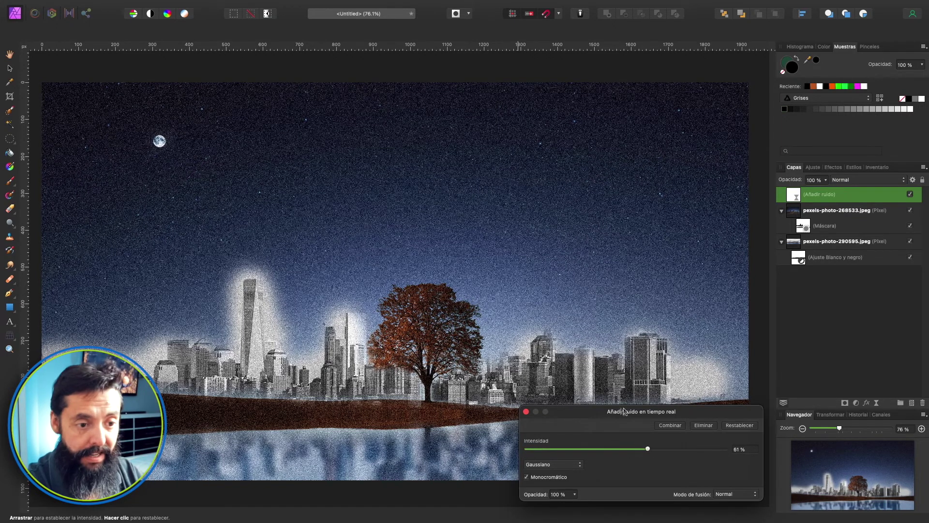
{"action": "left_click", "coordinate": [526, 412]}
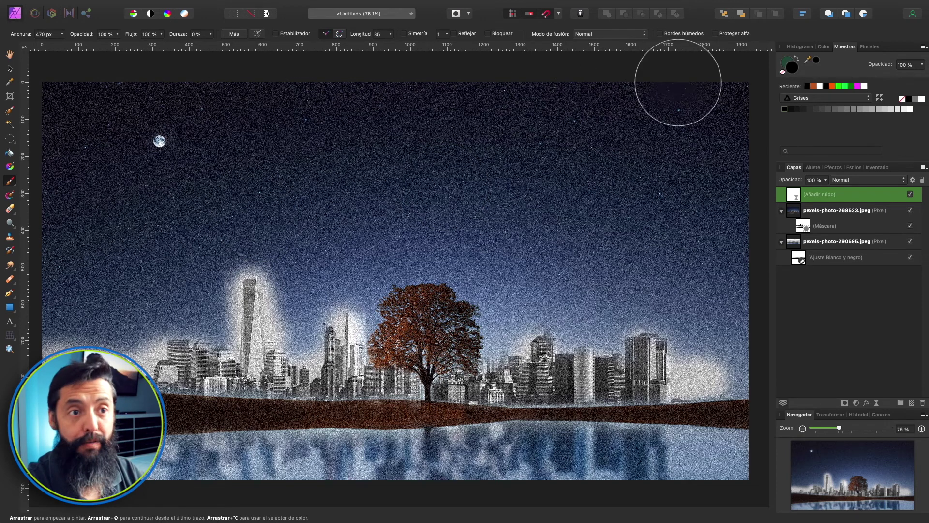
Paint black on the Add Noise layer across the upper and right sky, then switch to the portrait document.
{"action": "mouse_move", "coordinate": [757, 104]}
{"action": "left_mouse_down"}
{"action": "mouse_move", "coordinate": [622, 103]}
{"action": "mouse_move", "coordinate": [762, 104]}
{"action": "left_mouse_up"}
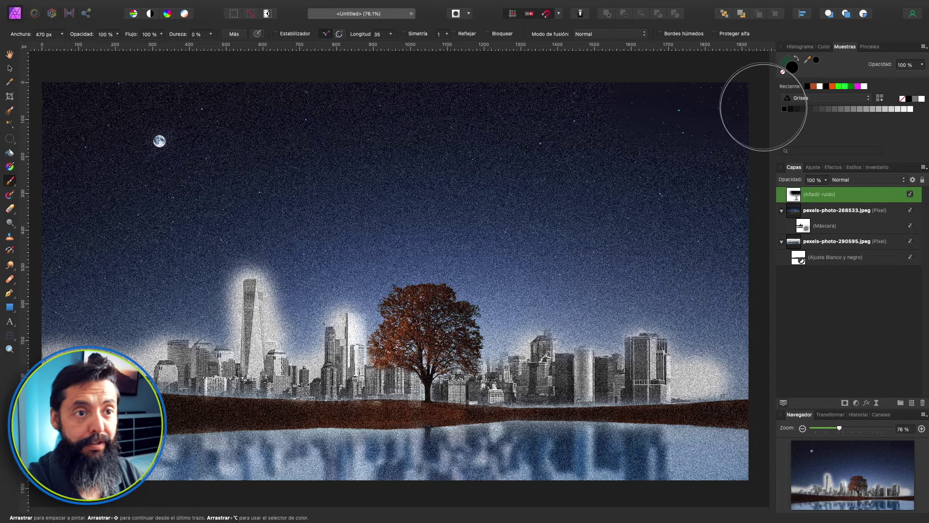
{"action": "mouse_move", "coordinate": [608, 172]}
{"action": "left_mouse_down"}
{"action": "mouse_move", "coordinate": [699, 289]}
{"action": "mouse_move", "coordinate": [715, 321]}
{"action": "mouse_move", "coordinate": [706, 342]}
{"action": "mouse_move", "coordinate": [706, 307]}
{"action": "mouse_move", "coordinate": [672, 270]}
{"action": "mouse_move", "coordinate": [580, 290]}
{"action": "mouse_move", "coordinate": [460, 258]}
{"action": "mouse_move", "coordinate": [529, 234]}
{"action": "mouse_move", "coordinate": [581, 187]}
{"action": "mouse_move", "coordinate": [357, 228]}
{"action": "mouse_move", "coordinate": [433, 246]}
{"action": "mouse_move", "coordinate": [295, 244]}
{"action": "mouse_move", "coordinate": [326, 263]}
{"action": "mouse_move", "coordinate": [361, 173]}
{"action": "left_mouse_up"}
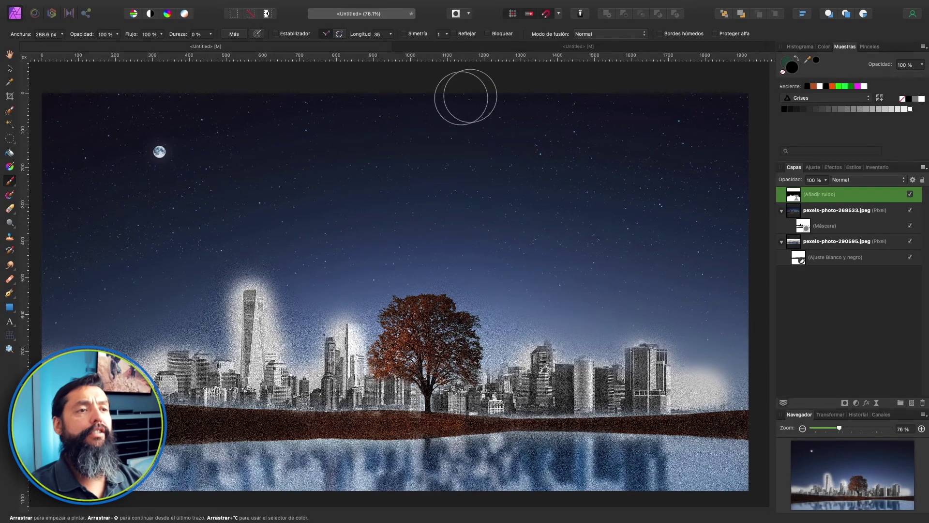
{"action": "left_click", "coordinate": [484, 46]}
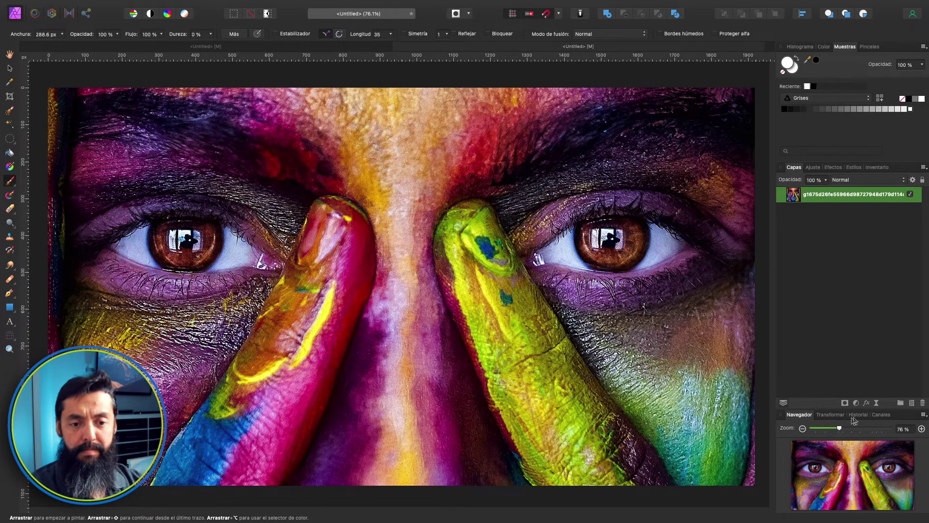
Add an HSL Shift adjustment to the face portrait: hue -62.9°, saturation 11%, luminosity 12%.
{"action": "left_click", "coordinate": [856, 402]}
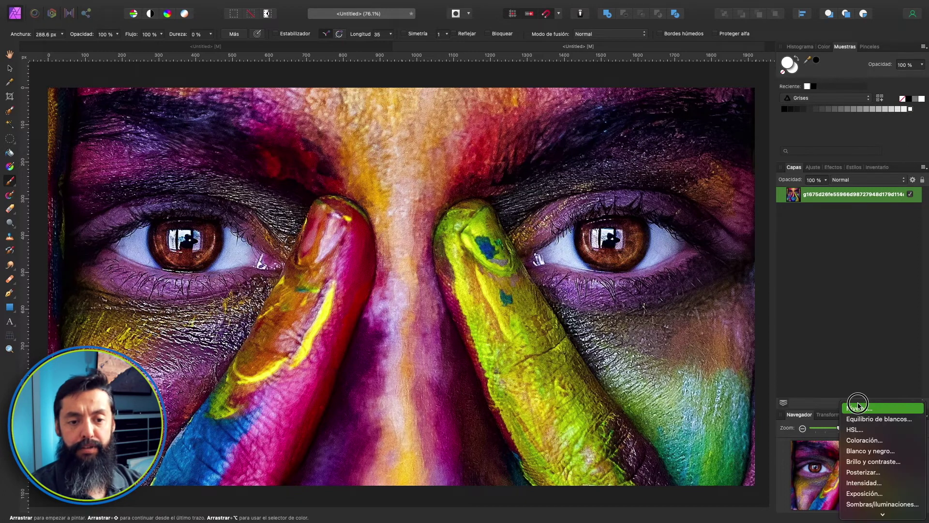
{"action": "left_click", "coordinate": [858, 430]}
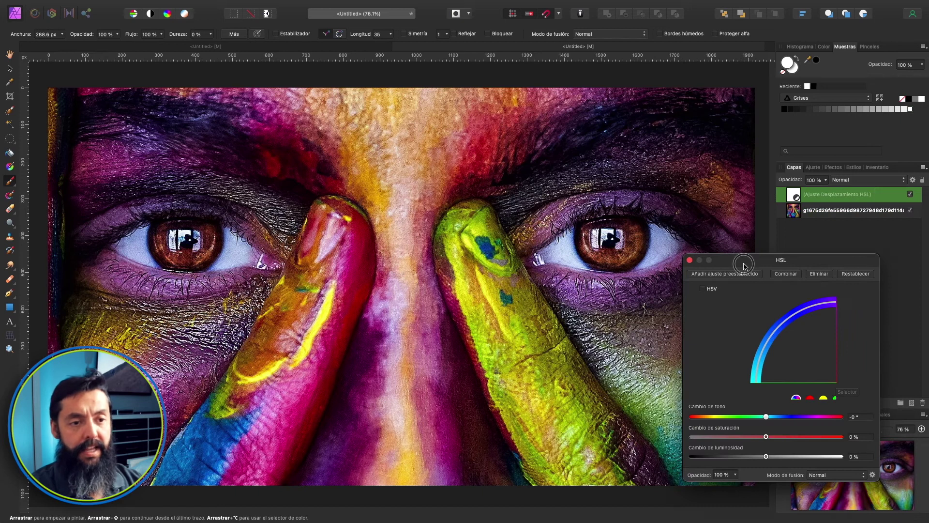
{"action": "left_click_drag", "start_coordinate": [744, 265], "coordinate": [696, 249]}
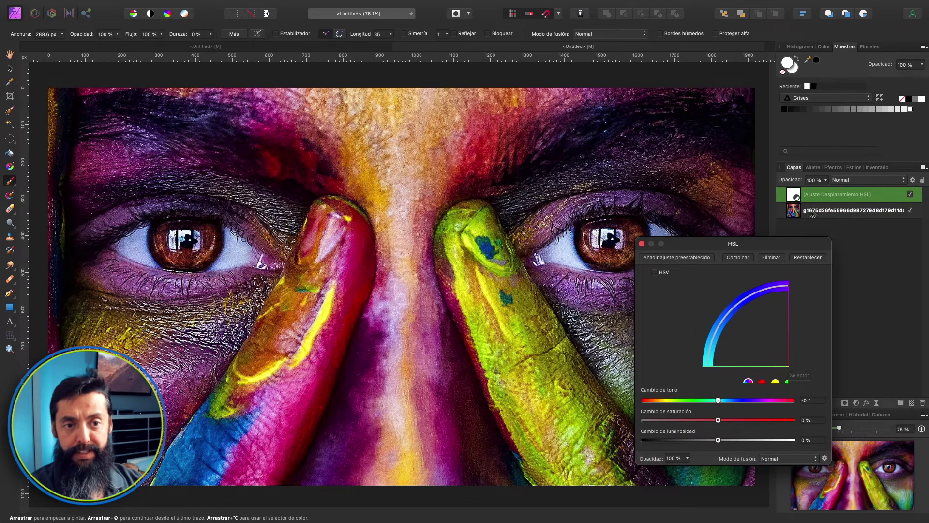
{"action": "left_click_drag", "start_coordinate": [720, 402], "coordinate": [691, 403]}
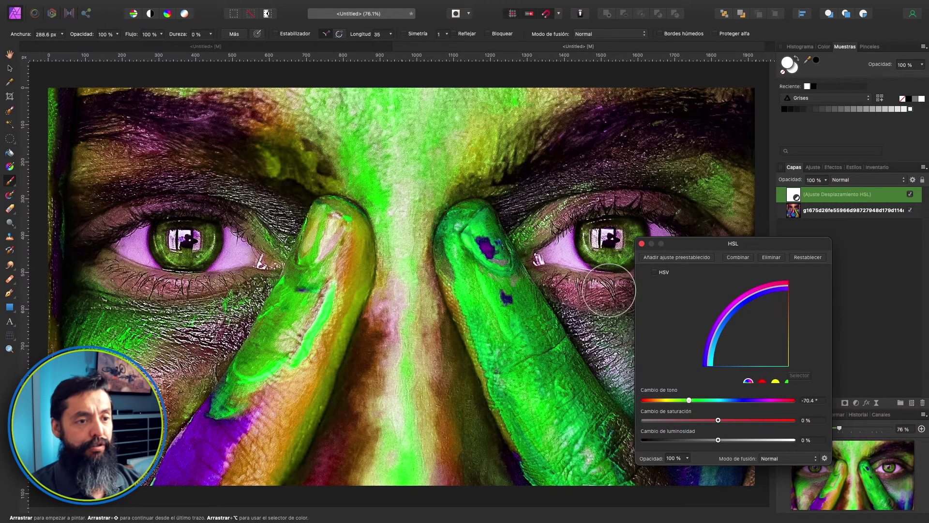
{"action": "mouse_move", "coordinate": [719, 421]}
{"action": "left_mouse_down"}
{"action": "mouse_move", "coordinate": [703, 423]}
{"action": "mouse_move", "coordinate": [734, 422]}
{"action": "mouse_move", "coordinate": [727, 440]}
{"action": "left_mouse_up"}
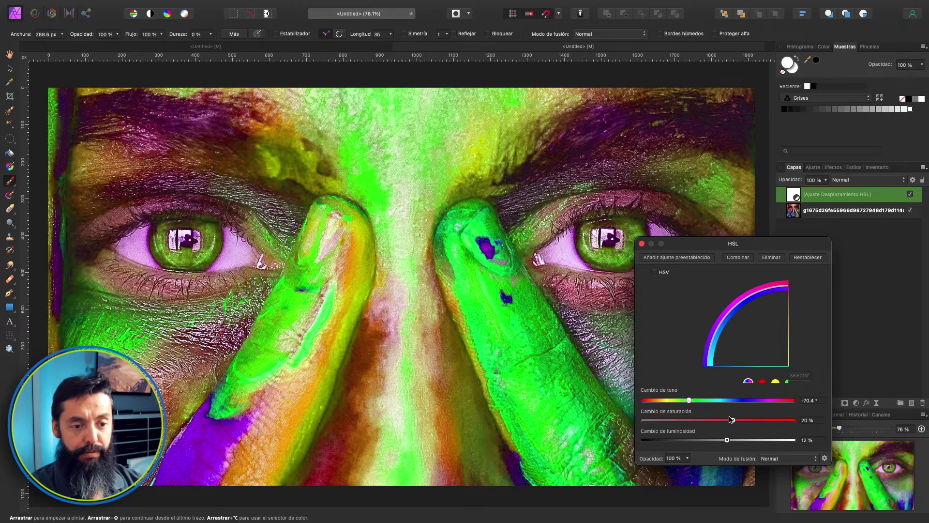
{"action": "left_click_drag", "start_coordinate": [734, 421], "coordinate": [694, 401]}
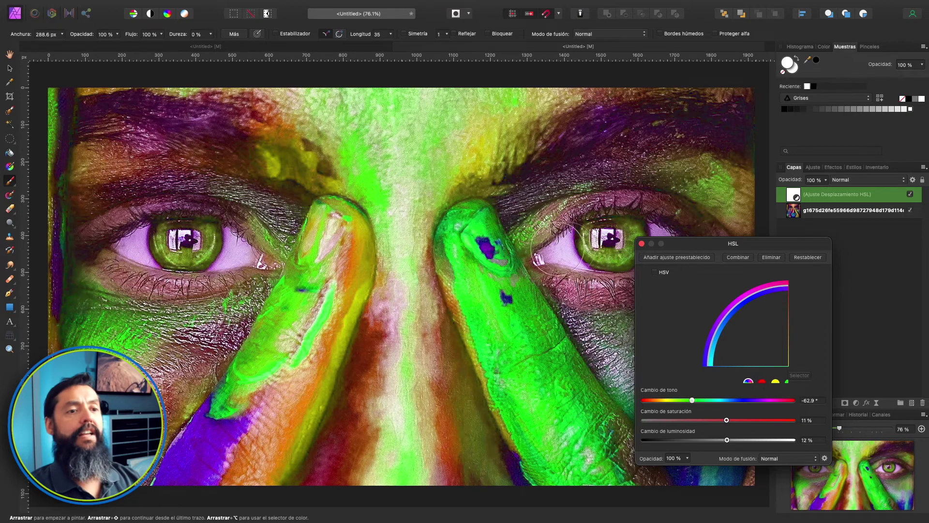
{"action": "left_click_drag", "start_coordinate": [678, 243], "coordinate": [611, 268]}
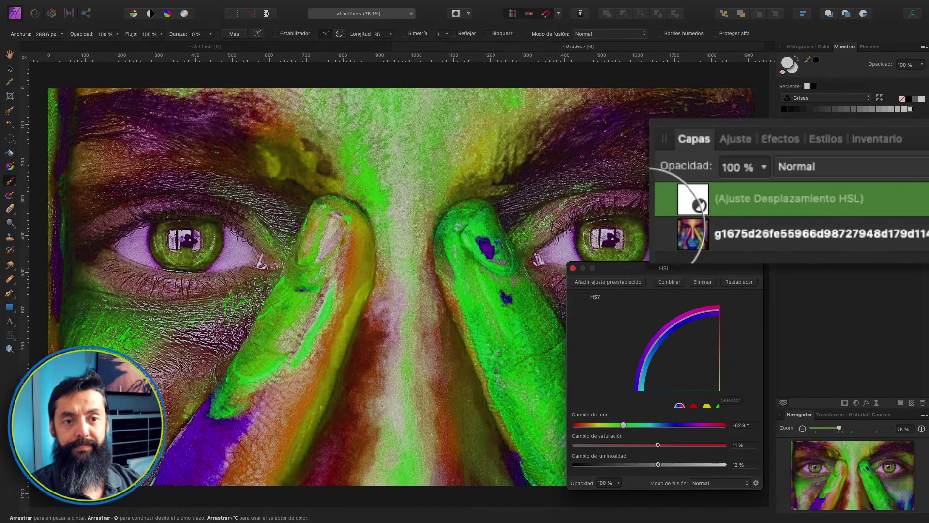
{"action": "left_click", "coordinate": [748, 205]}
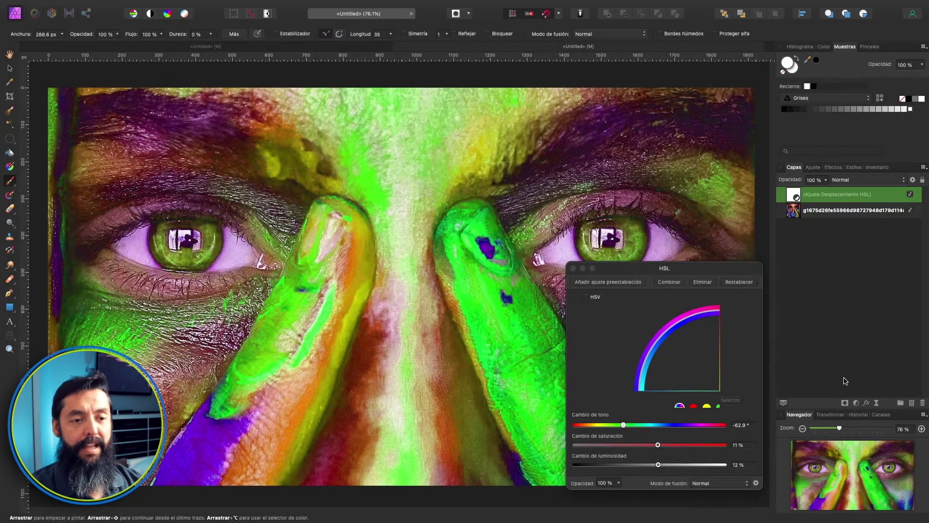
{"action": "left_click", "coordinate": [573, 269]}
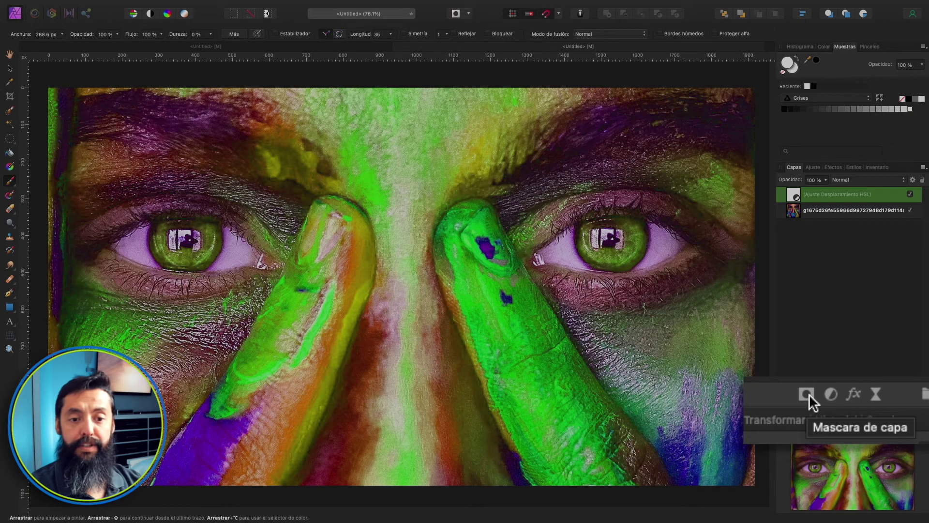
Replace the HSL Shift's white mask with an inverted black mask, hiding the green recolour.
{"action": "left_click", "coordinate": [808, 394]}
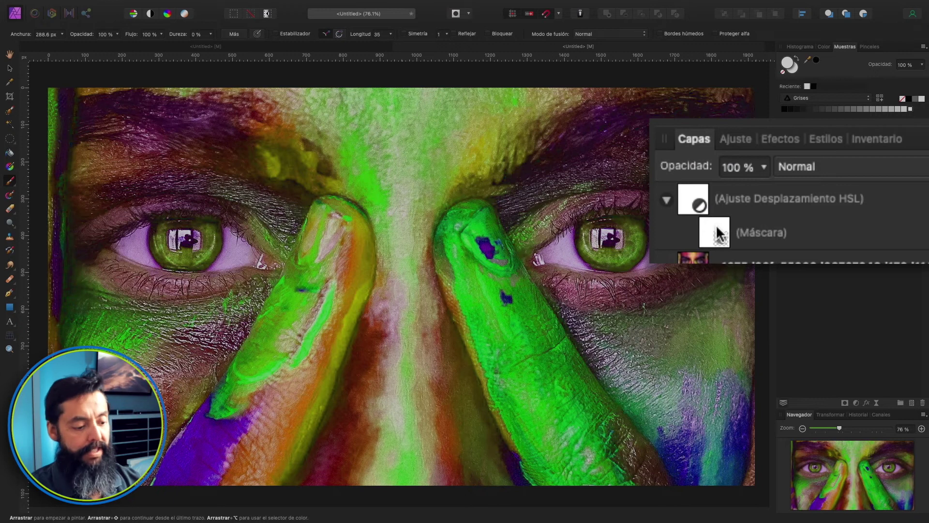
{"action": "key", "text": "super+z"}
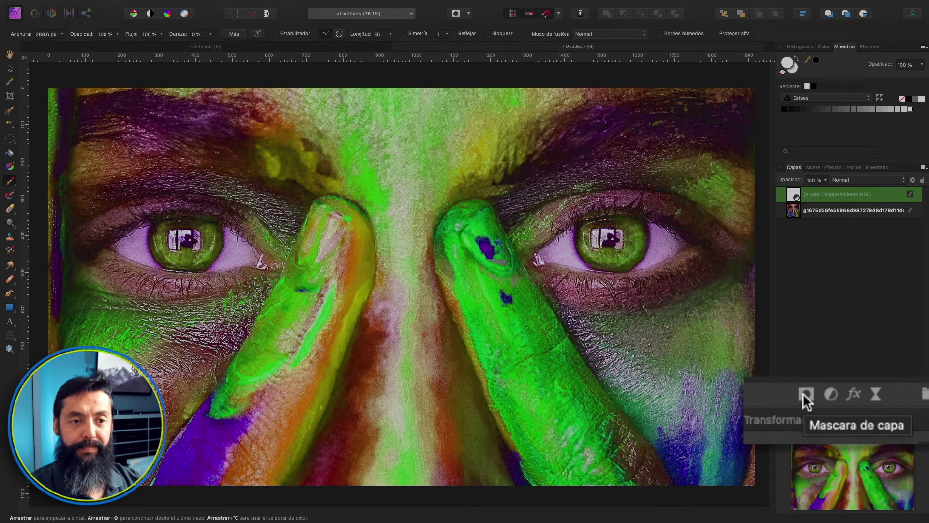
{"action": "left_click", "coordinate": [844, 402]}
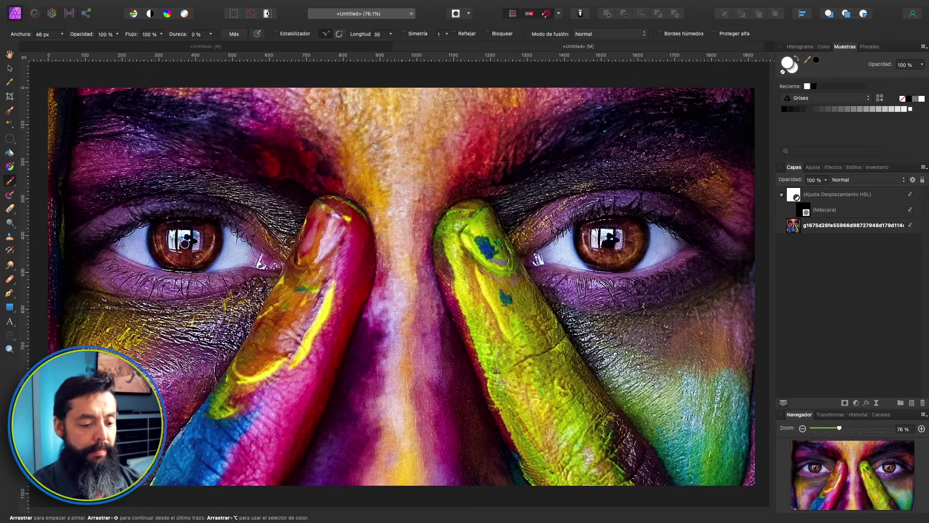
{"action": "left_click", "coordinate": [211, 34]}
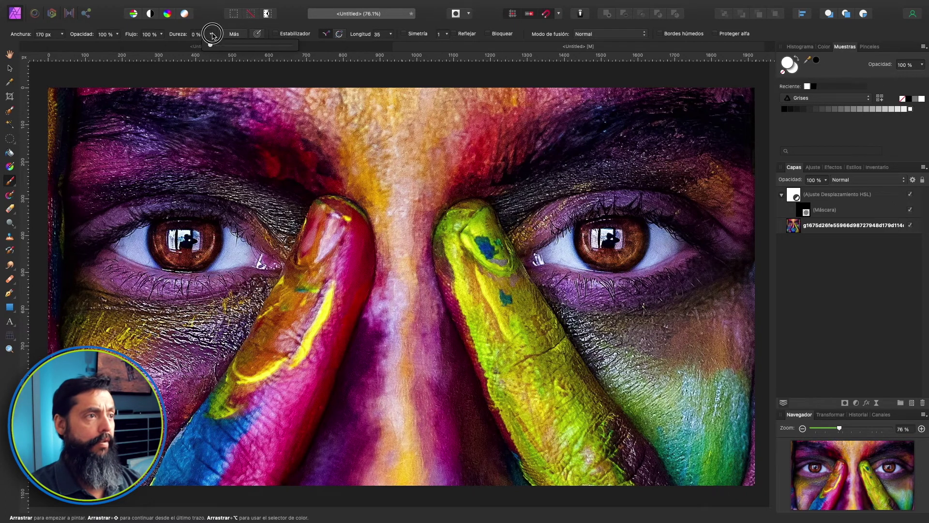
Raise the brush hardness and paint white over the left and right irises on the HSL mask.
{"action": "left_click_drag", "start_coordinate": [211, 46], "coordinate": [229, 46]}
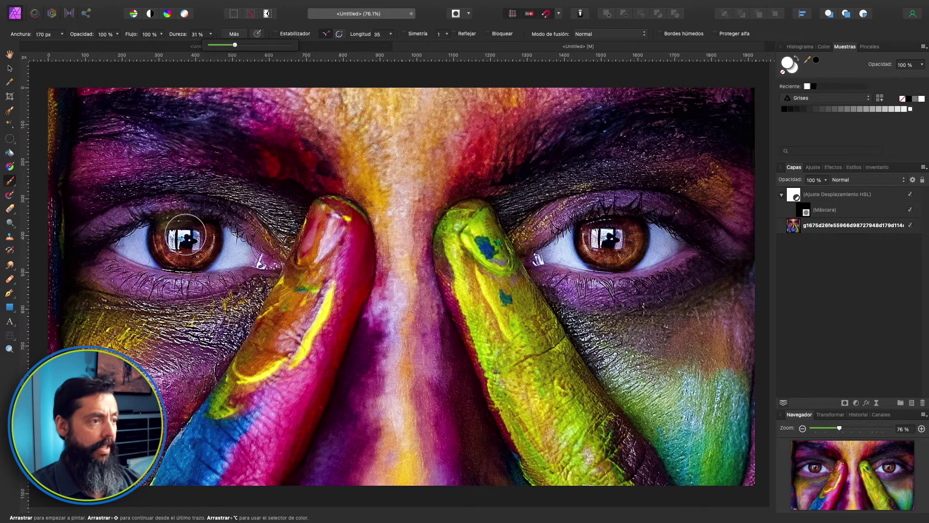
{"action": "mouse_move", "coordinate": [178, 239]}
{"action": "left_mouse_down"}
{"action": "mouse_move", "coordinate": [167, 237]}
{"action": "mouse_move", "coordinate": [179, 251]}
{"action": "left_mouse_up"}
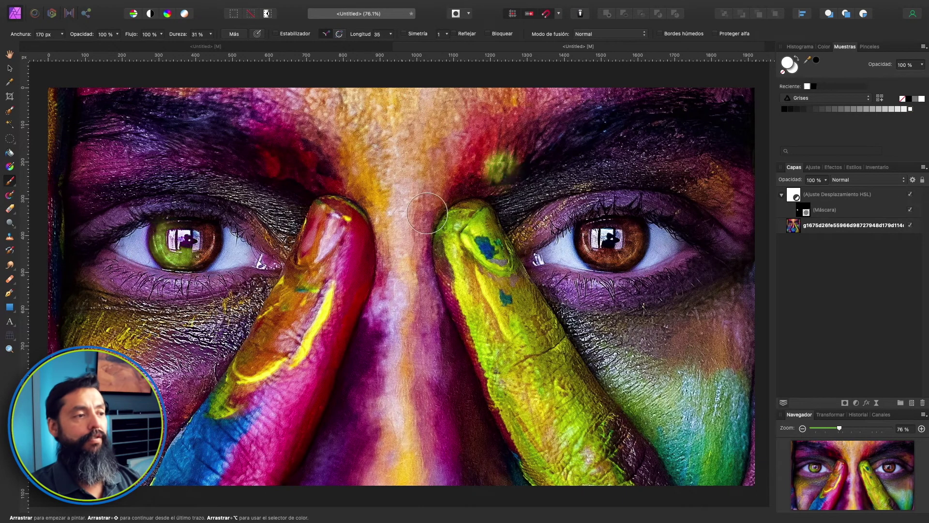
{"action": "left_click_drag", "start_coordinate": [176, 234], "coordinate": [208, 240]}
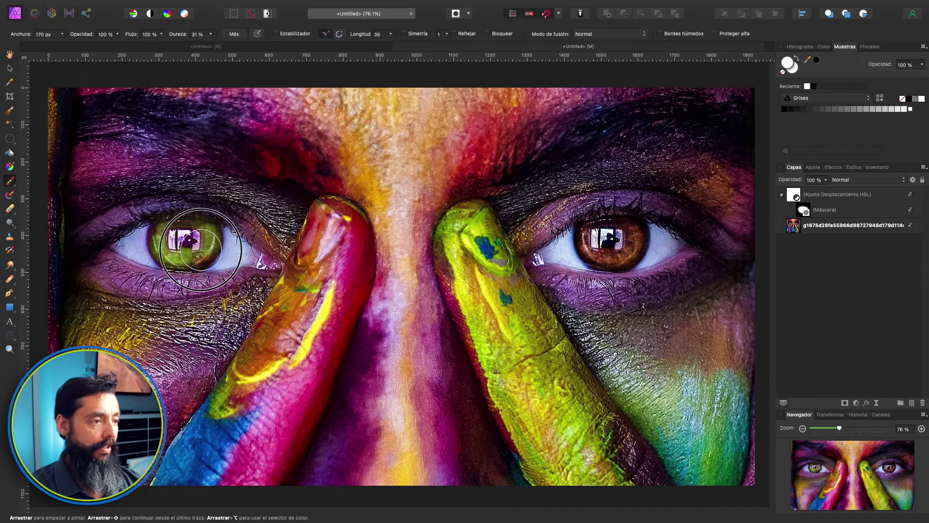
{"action": "left_click_drag", "start_coordinate": [208, 241], "coordinate": [194, 249]}
{"action": "mouse_move", "coordinate": [586, 223]}
{"action": "left_mouse_down"}
{"action": "mouse_move", "coordinate": [602, 249]}
{"action": "mouse_move", "coordinate": [635, 233]}
{"action": "mouse_move", "coordinate": [596, 231]}
{"action": "left_mouse_up"}
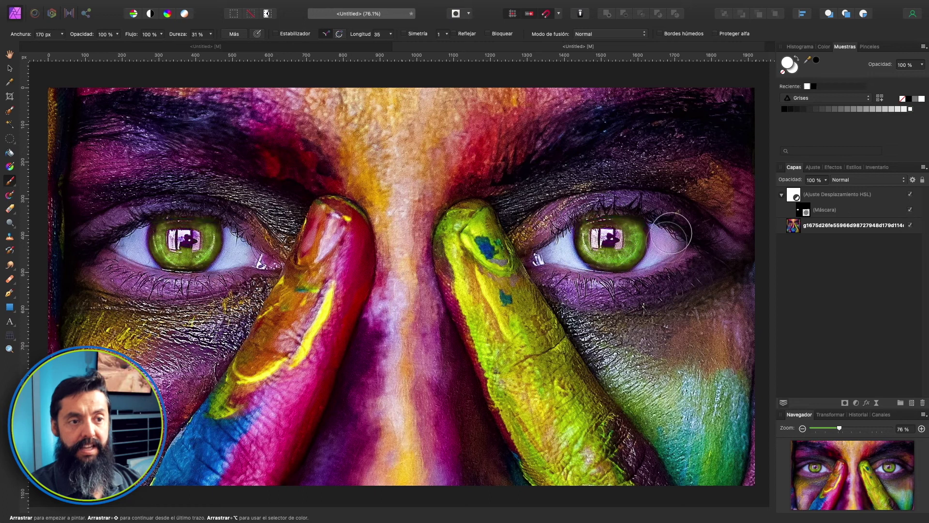
Undo stray mask dabs on the finger, nose and left finger so only the eyes stay green.
{"action": "left_click", "coordinate": [517, 383]}
{"action": "key", "text": "ctrl+z"}
{"action": "left_click", "coordinate": [412, 388]}
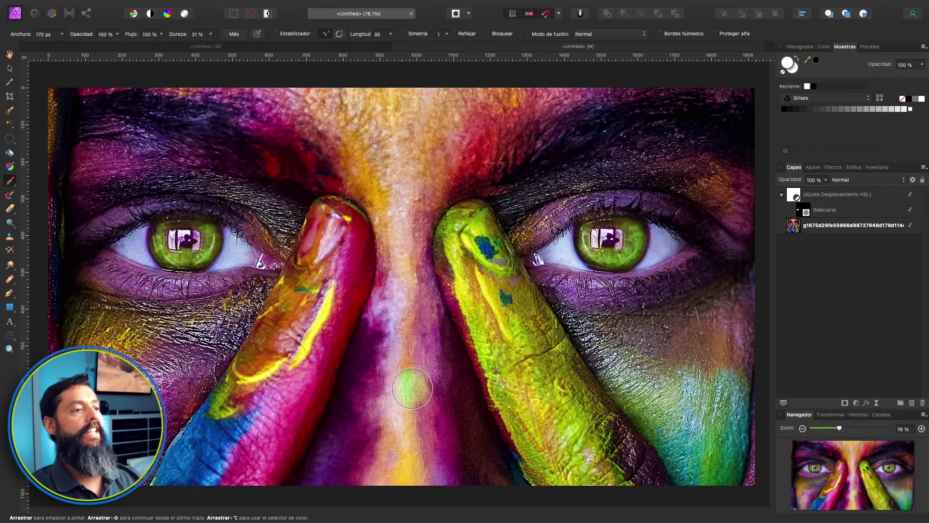
{"action": "key", "text": "ctrl+z"}
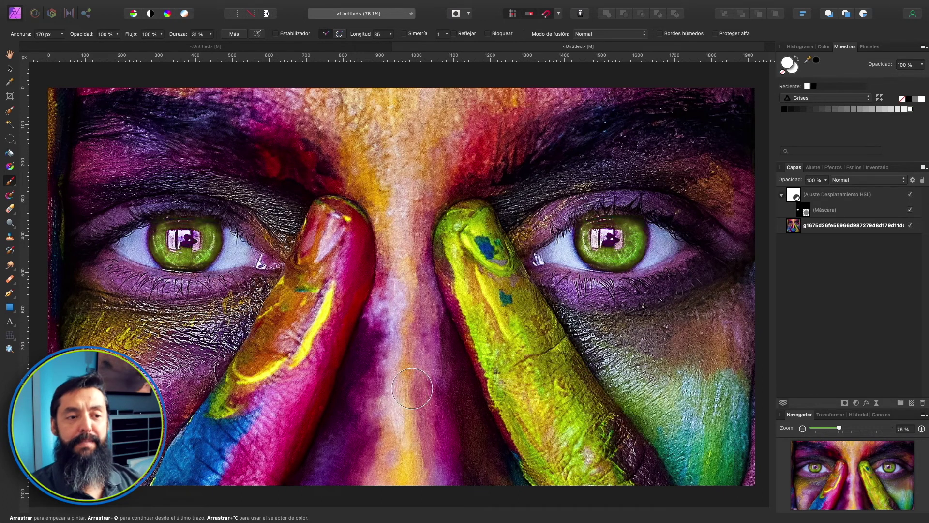
{"action": "left_click", "coordinate": [338, 291]}
{"action": "key", "text": "ctrl+z"}
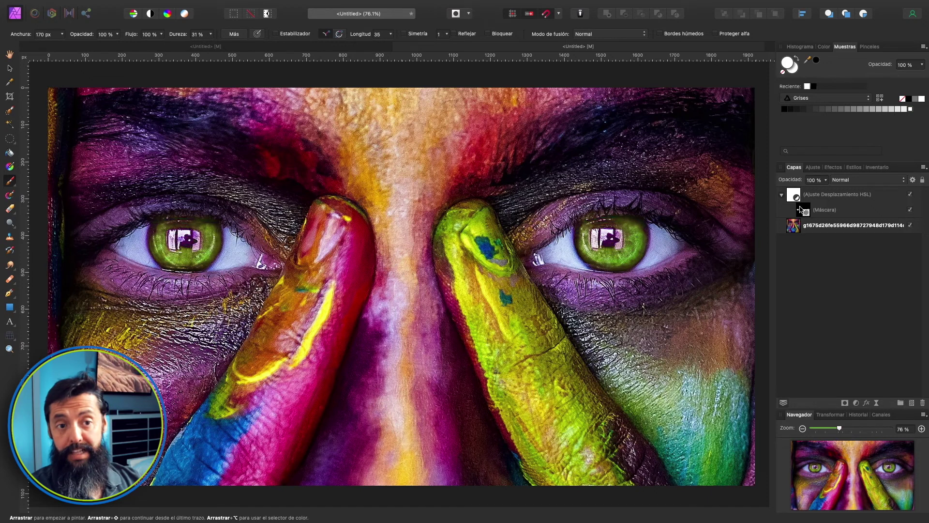
{"action": "left_click", "coordinate": [803, 211], "text": "alt"}
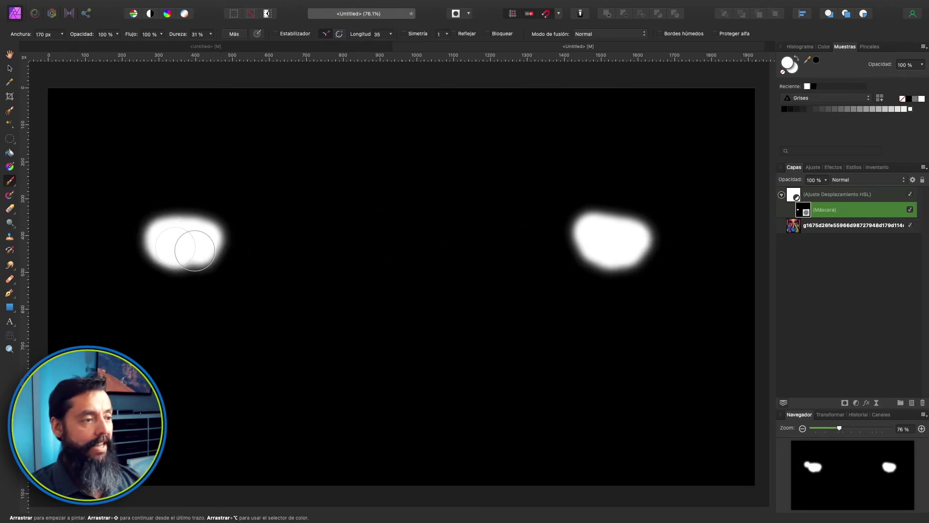
Touch up the left and right eye patches on the isolated mask, then return to the full photo.
{"action": "left_click_drag", "start_coordinate": [181, 248], "coordinate": [197, 239]}
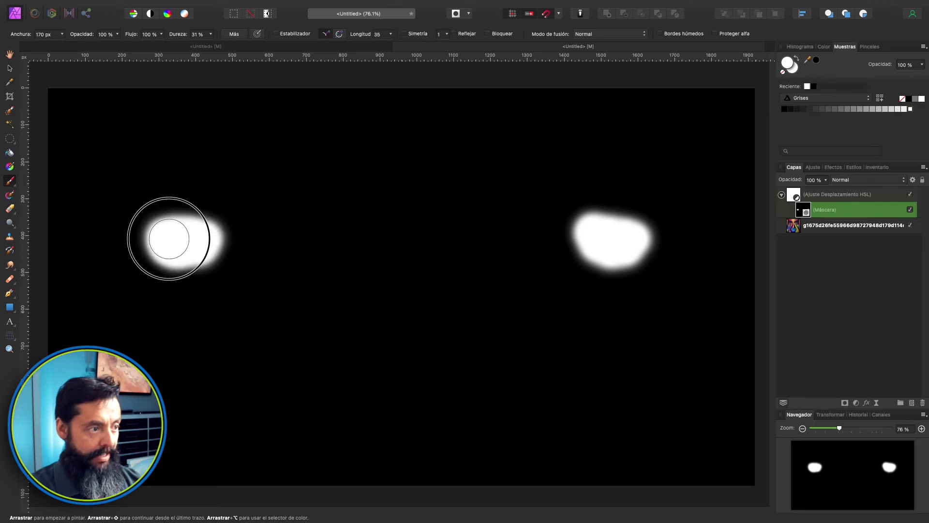
{"action": "mouse_move", "coordinate": [599, 228]}
{"action": "left_mouse_down"}
{"action": "mouse_move", "coordinate": [628, 242]}
{"action": "mouse_move", "coordinate": [598, 234]}
{"action": "mouse_move", "coordinate": [610, 246]}
{"action": "mouse_move", "coordinate": [626, 242]}
{"action": "mouse_move", "coordinate": [622, 234]}
{"action": "left_mouse_up"}
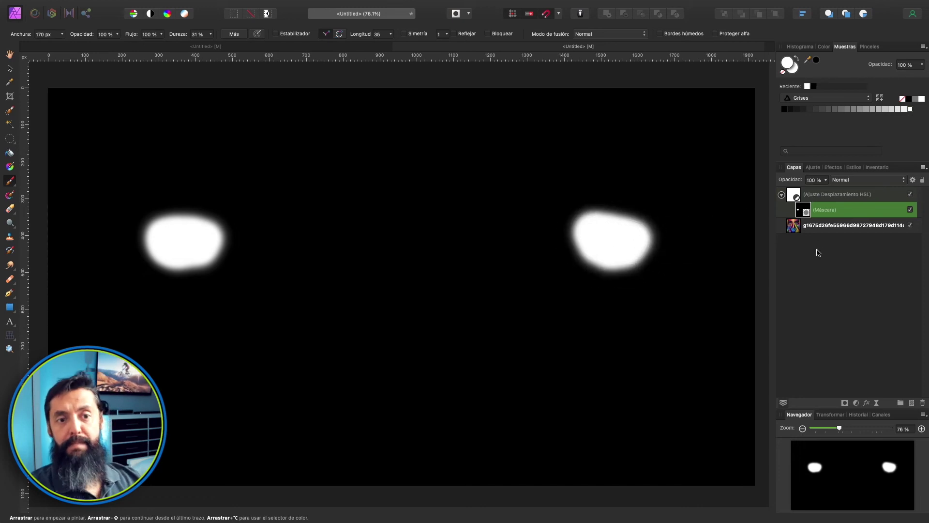
{"action": "left_click", "coordinate": [813, 235]}
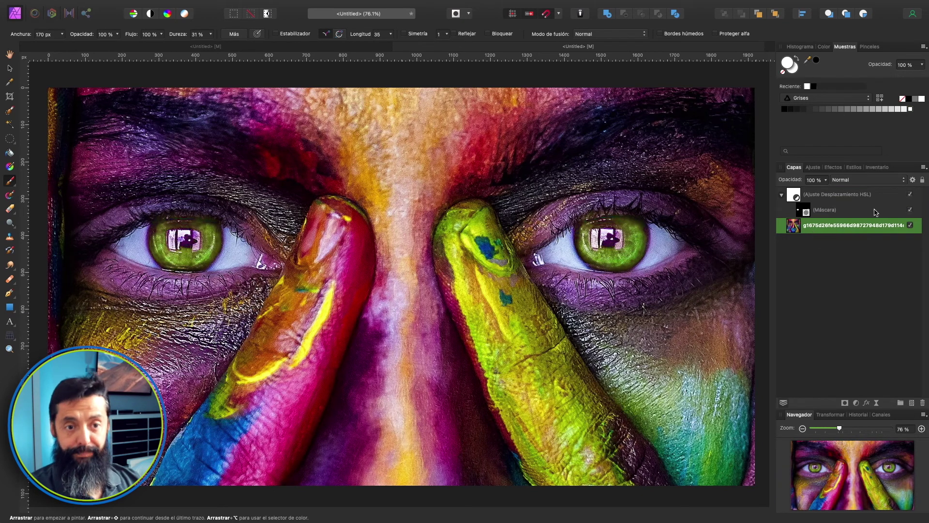
{"action": "left_click", "coordinate": [911, 195]}
{"action": "left_click", "coordinate": [910, 195]}
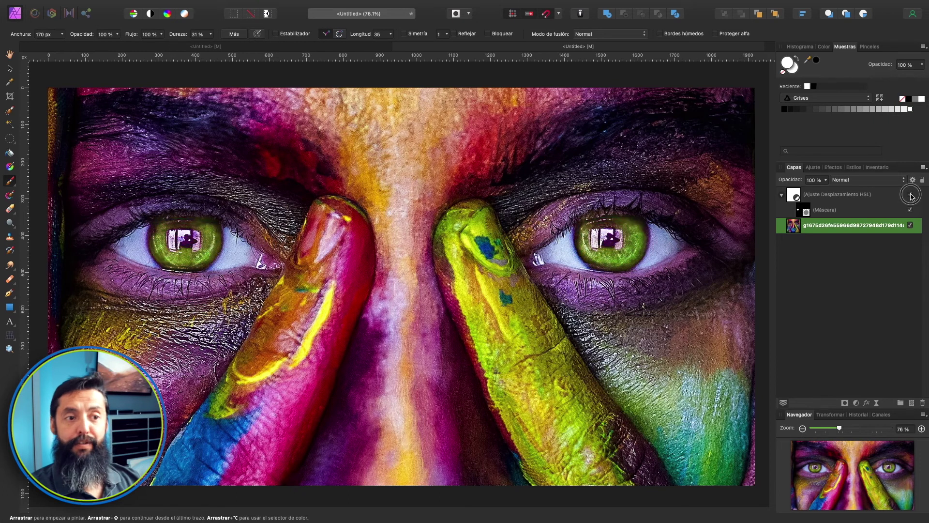
{"action": "left_click", "coordinate": [910, 195]}
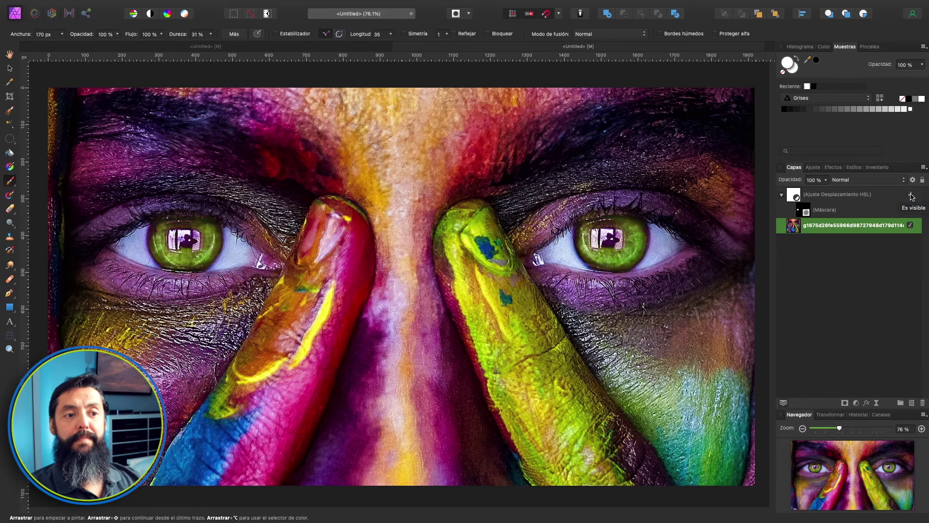
{"action": "left_click", "coordinate": [911, 195]}
{"action": "left_click", "coordinate": [910, 195]}
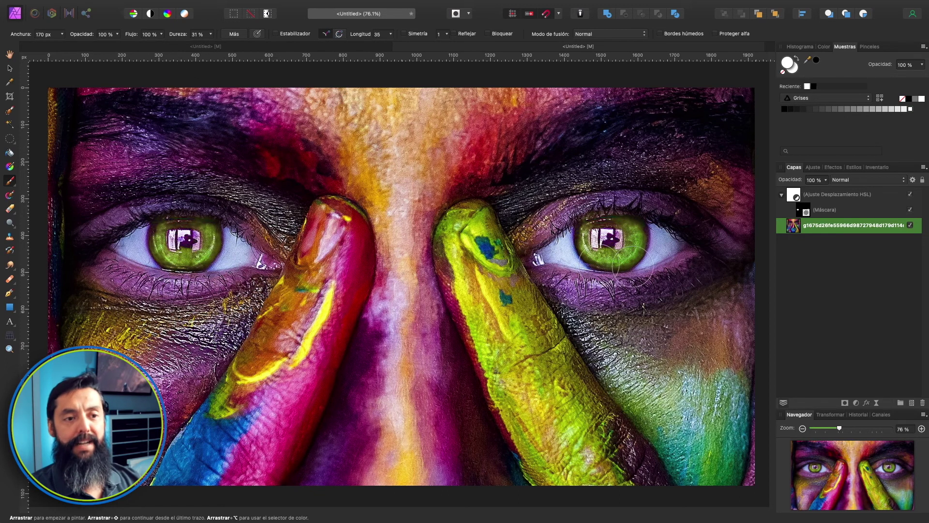
{"action": "double_click", "coordinate": [797, 196]}
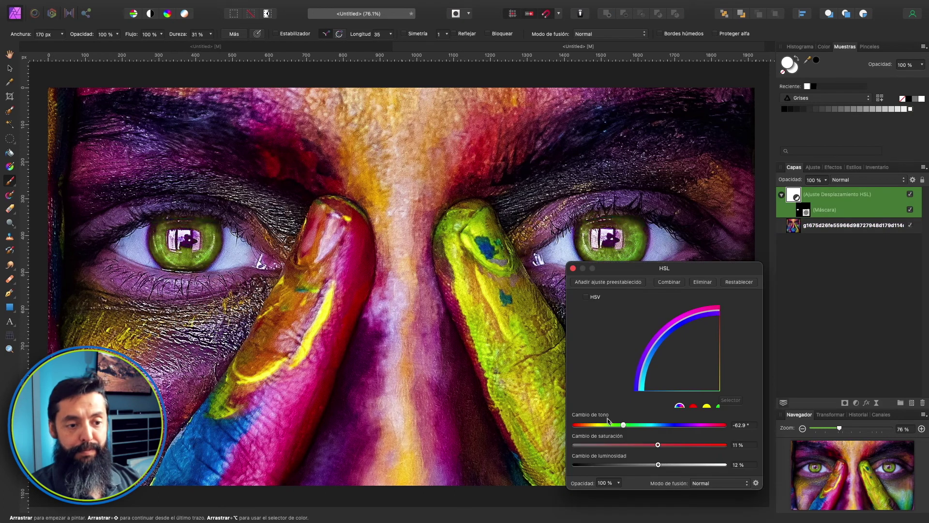
Sweep the hue slider to preview colours, settle on hue -93.2° for green irises, and close HSL.
{"action": "left_click_drag", "start_coordinate": [632, 428], "coordinate": [720, 428]}
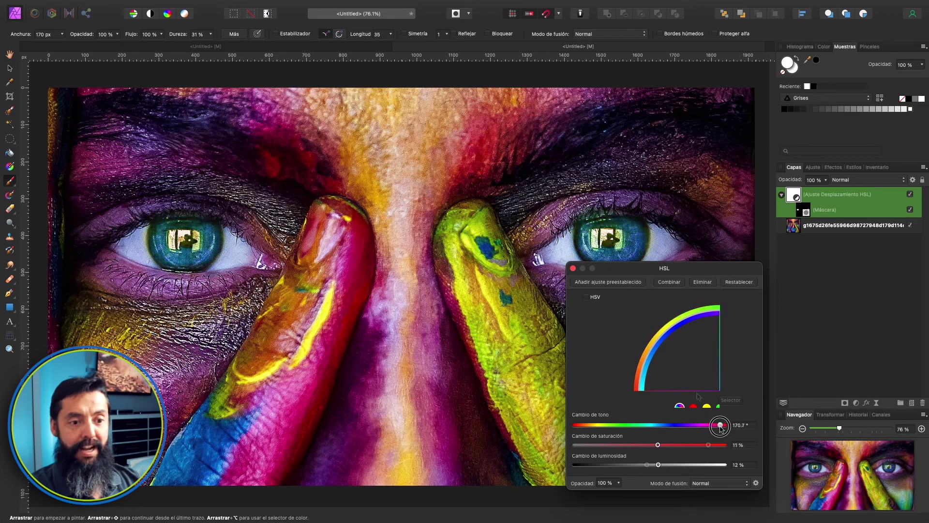
{"action": "left_click", "coordinate": [611, 426]}
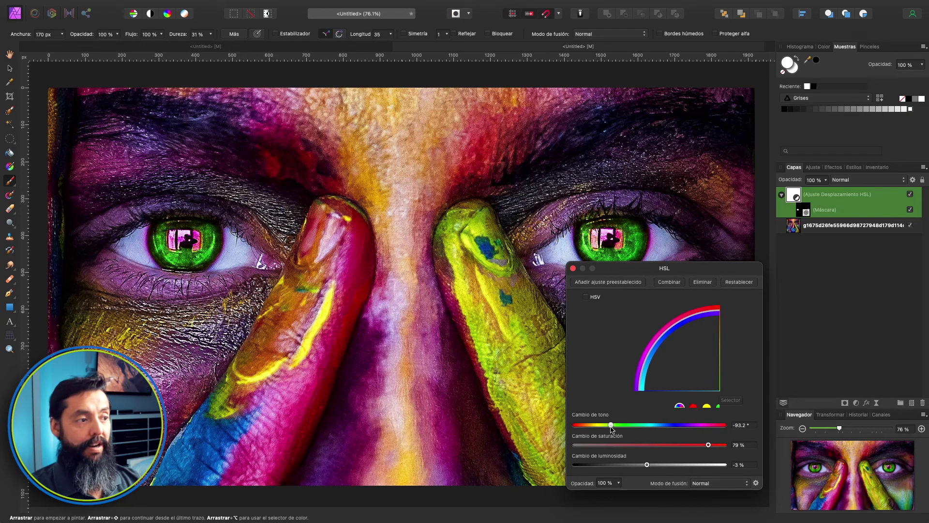
{"action": "left_click", "coordinate": [572, 269]}
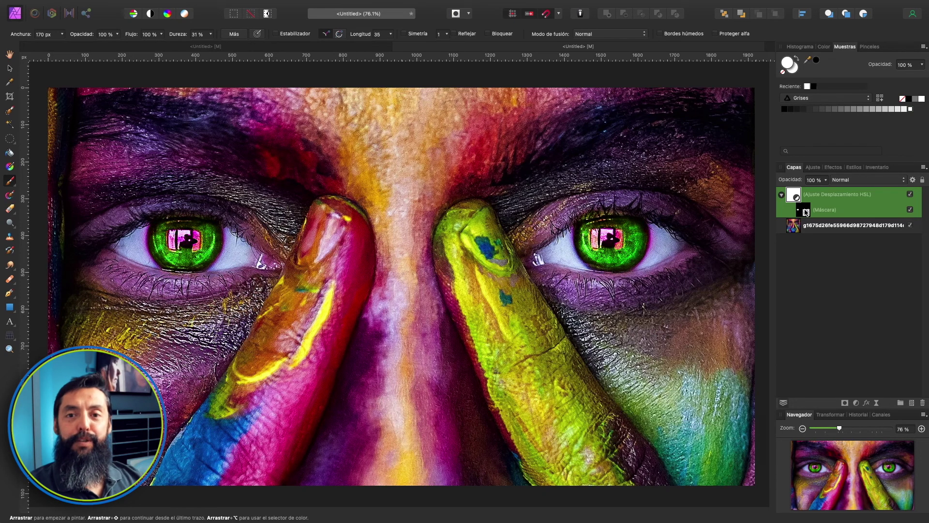